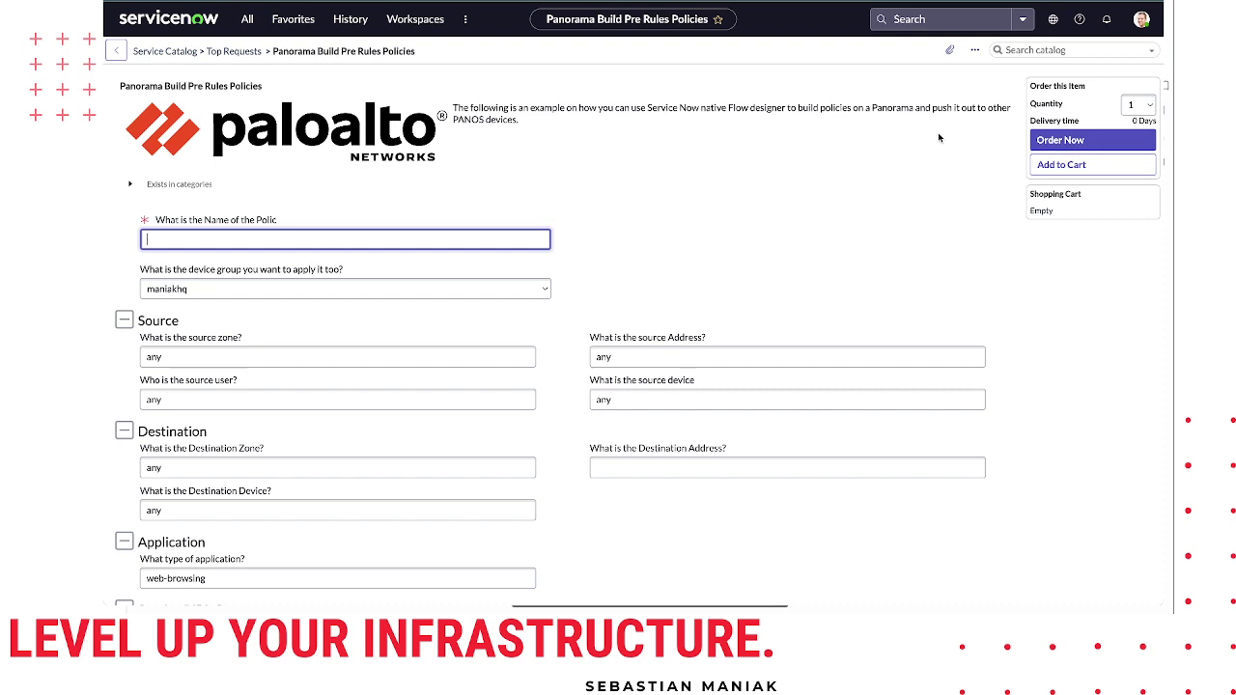
Switch to Panorama and review the sections of a new security pre-rule from General through Actions, closing it without saving.
click(754, 124)
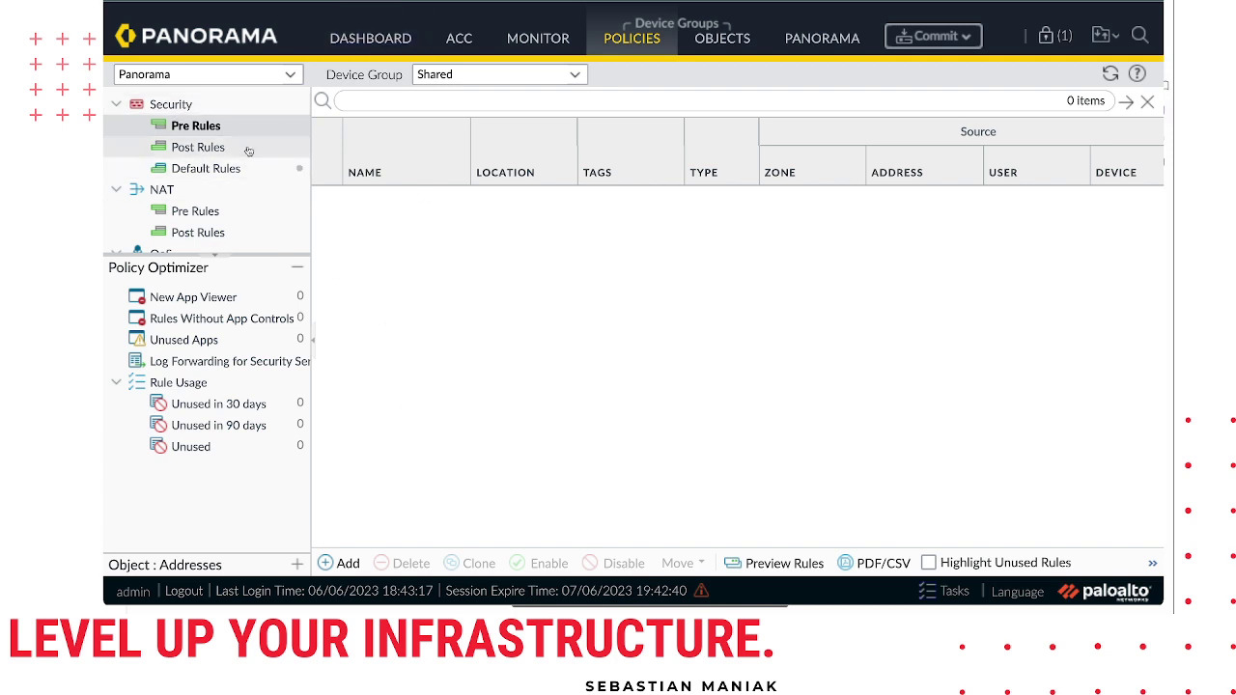
click(346, 562)
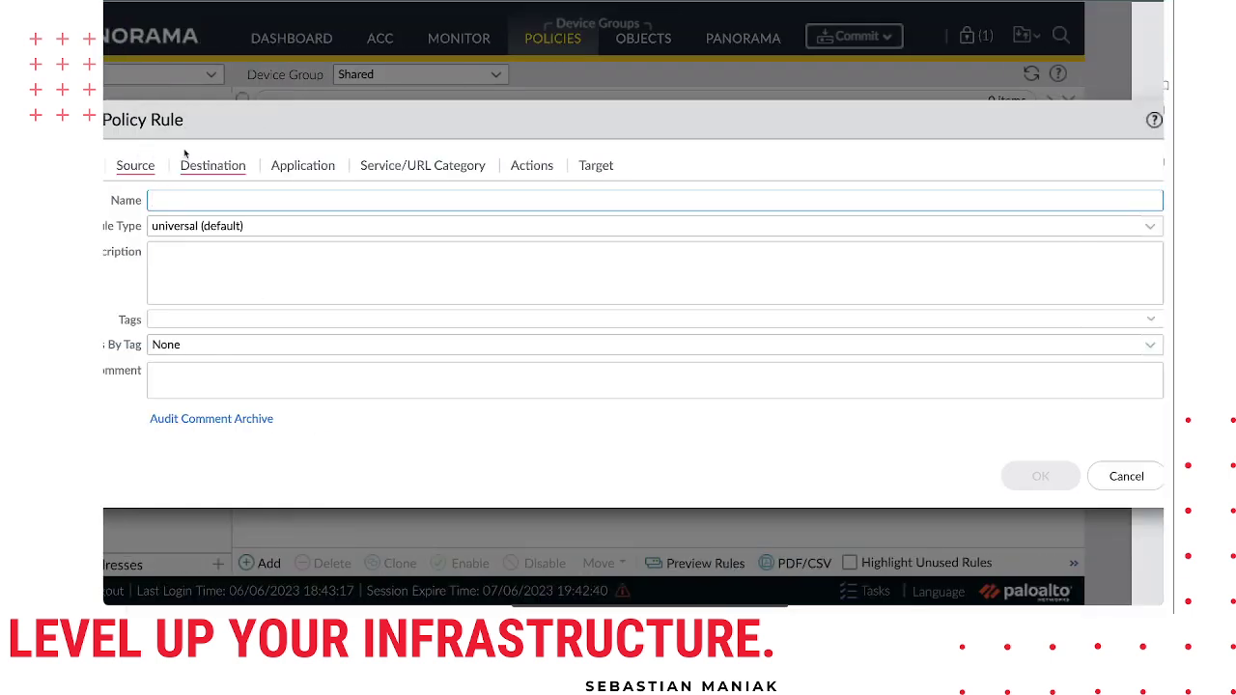
click(207, 166)
click(147, 170)
click(213, 167)
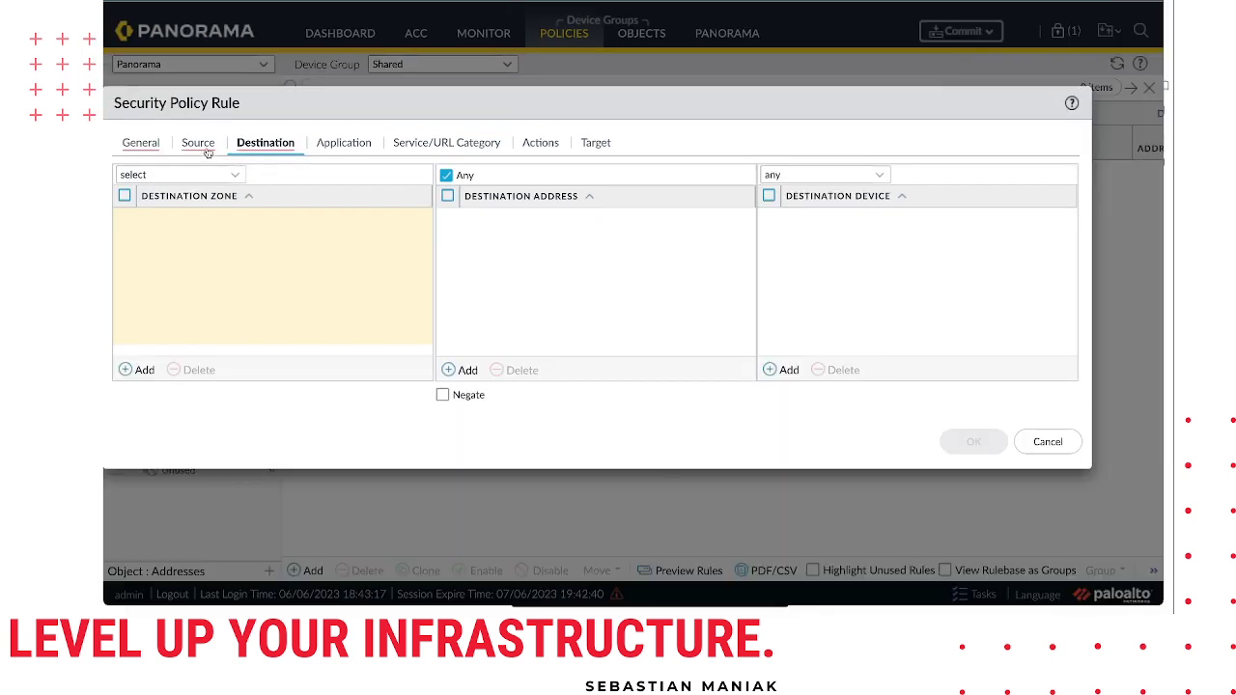
click(142, 168)
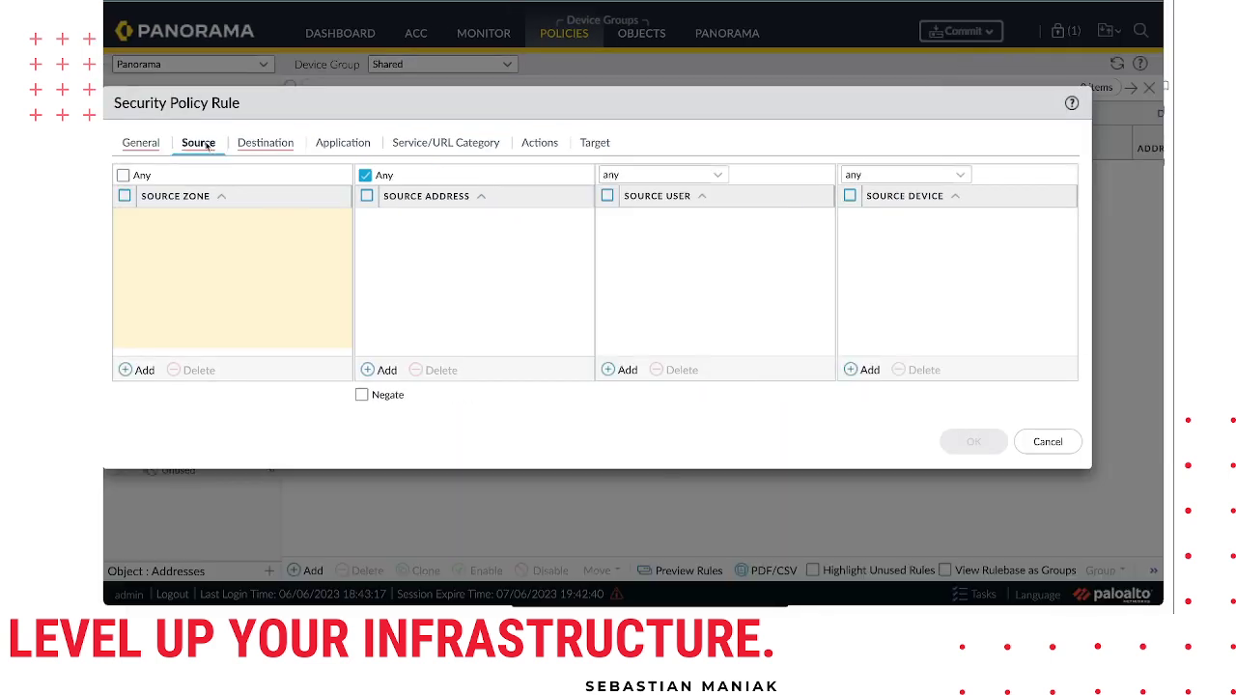
click(153, 144)
click(270, 148)
click(333, 150)
click(152, 147)
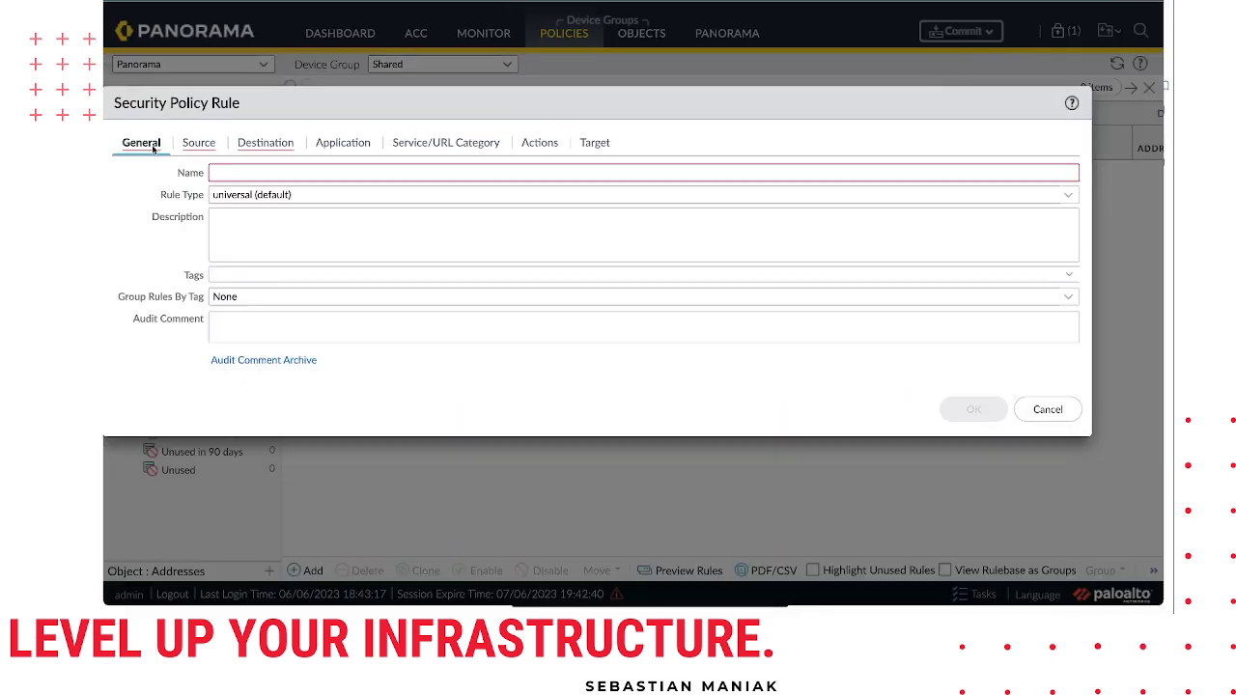
click(199, 144)
click(268, 145)
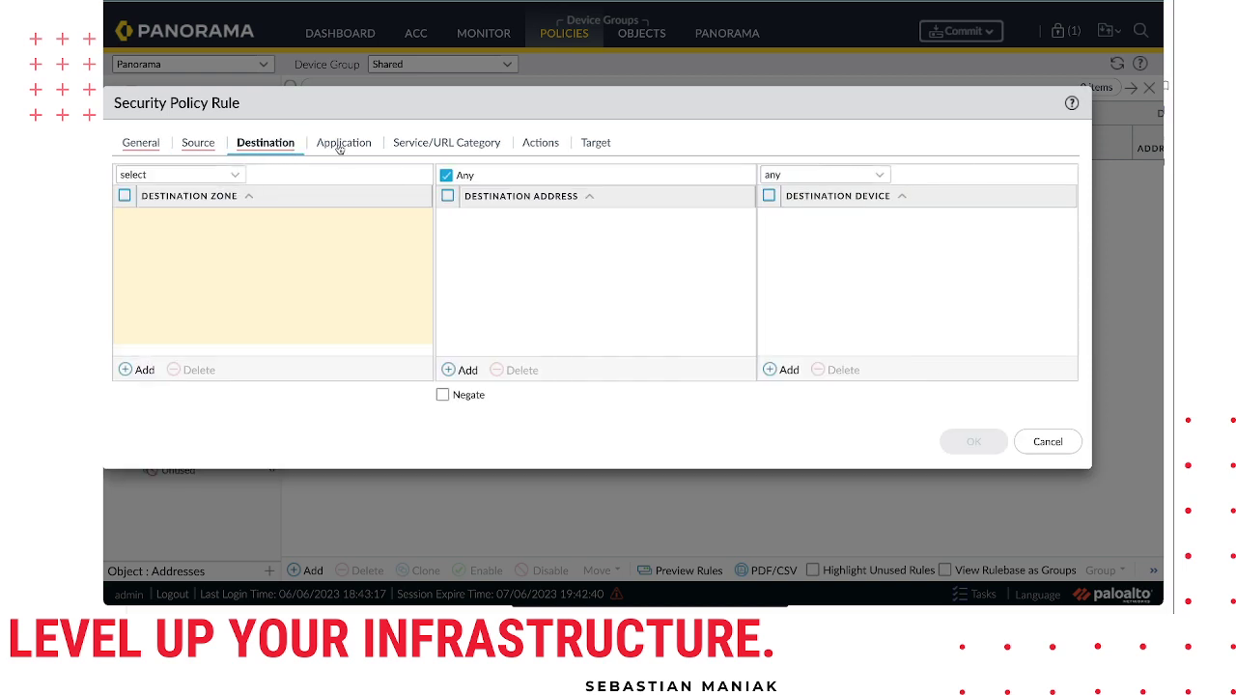
click(340, 149)
click(487, 148)
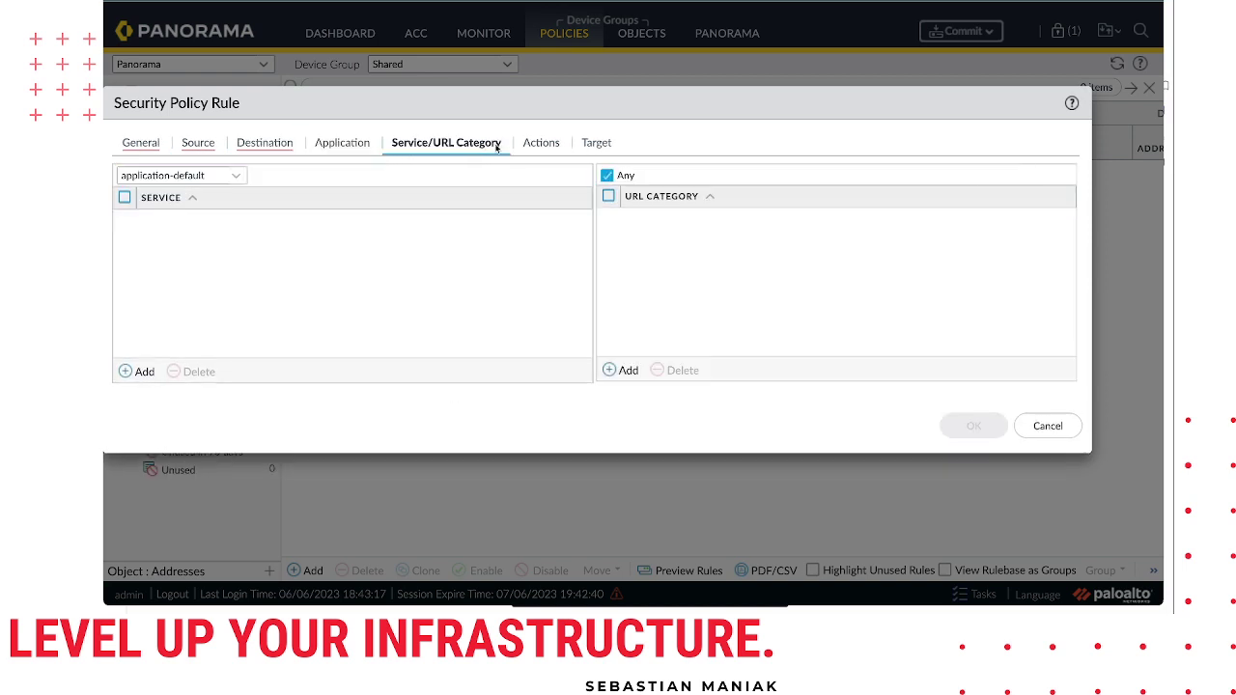
click(535, 150)
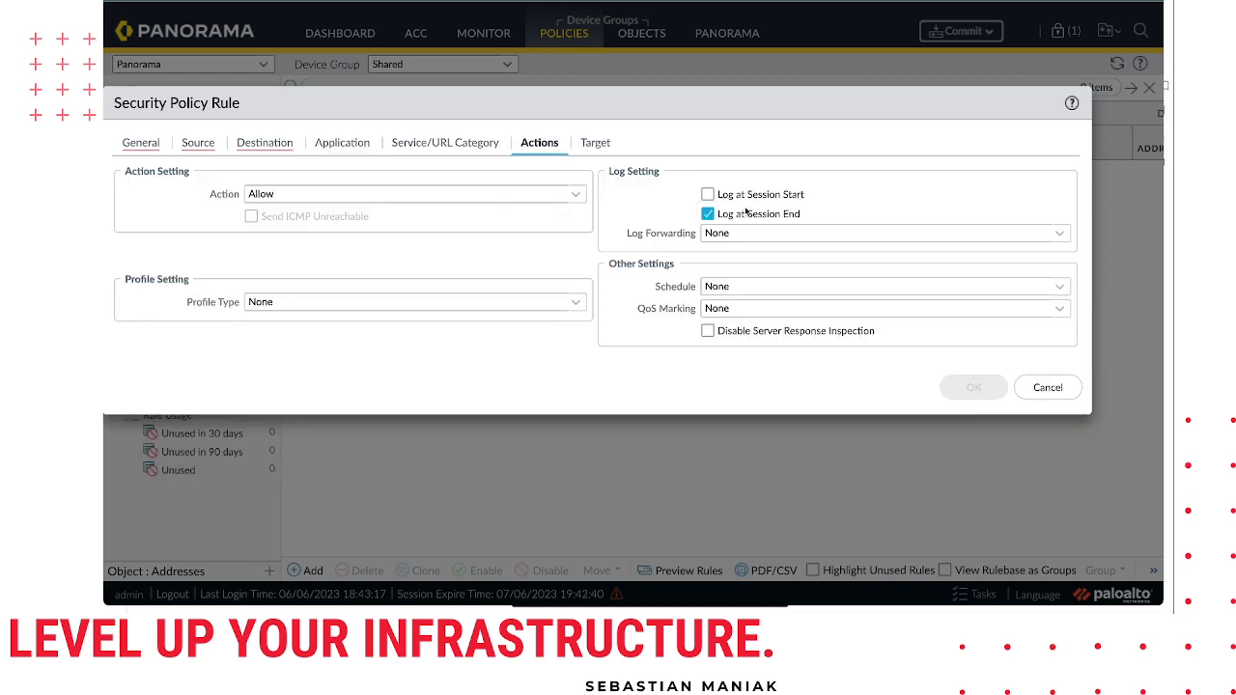
click(1061, 390)
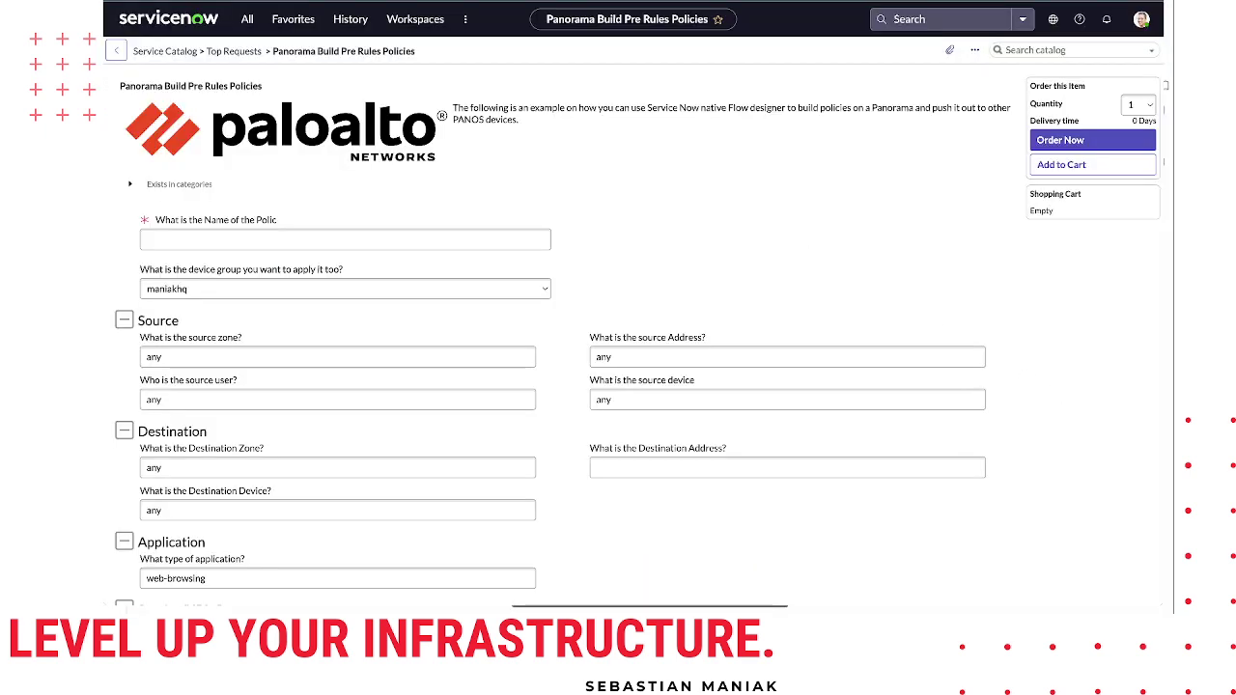
Name the policy sn-demo in the ServiceNow catalog form and collapse the Source section.
click(257, 238)
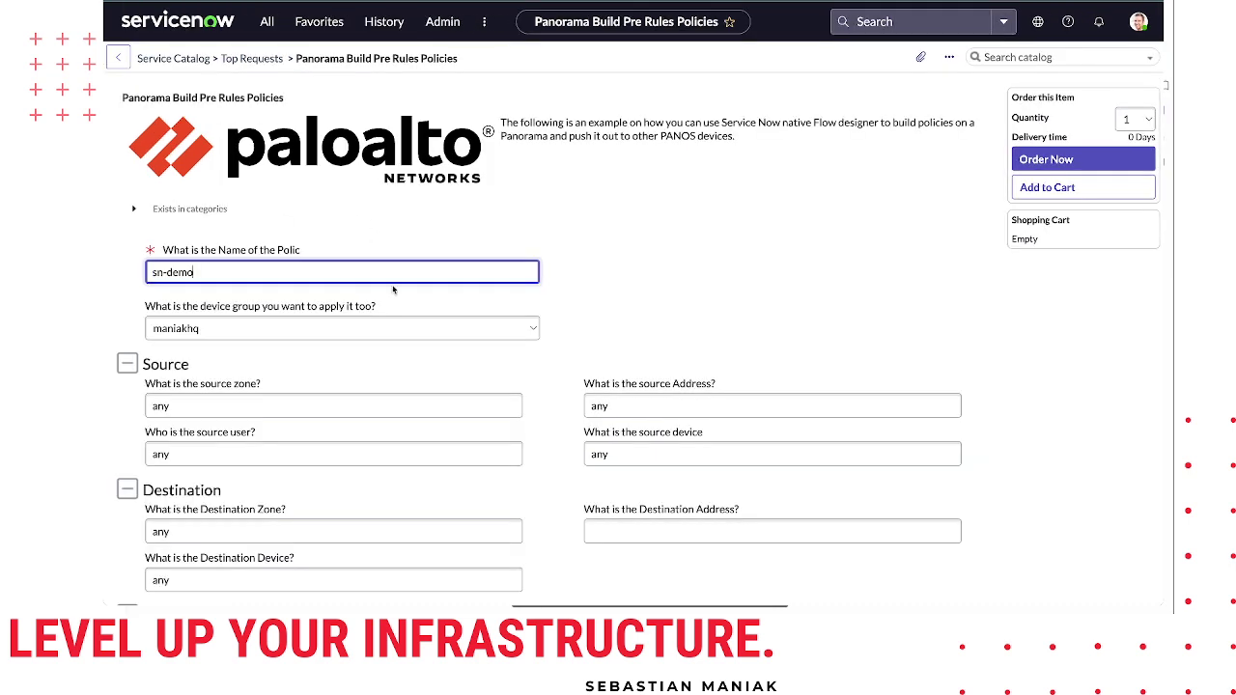
key(Tab)
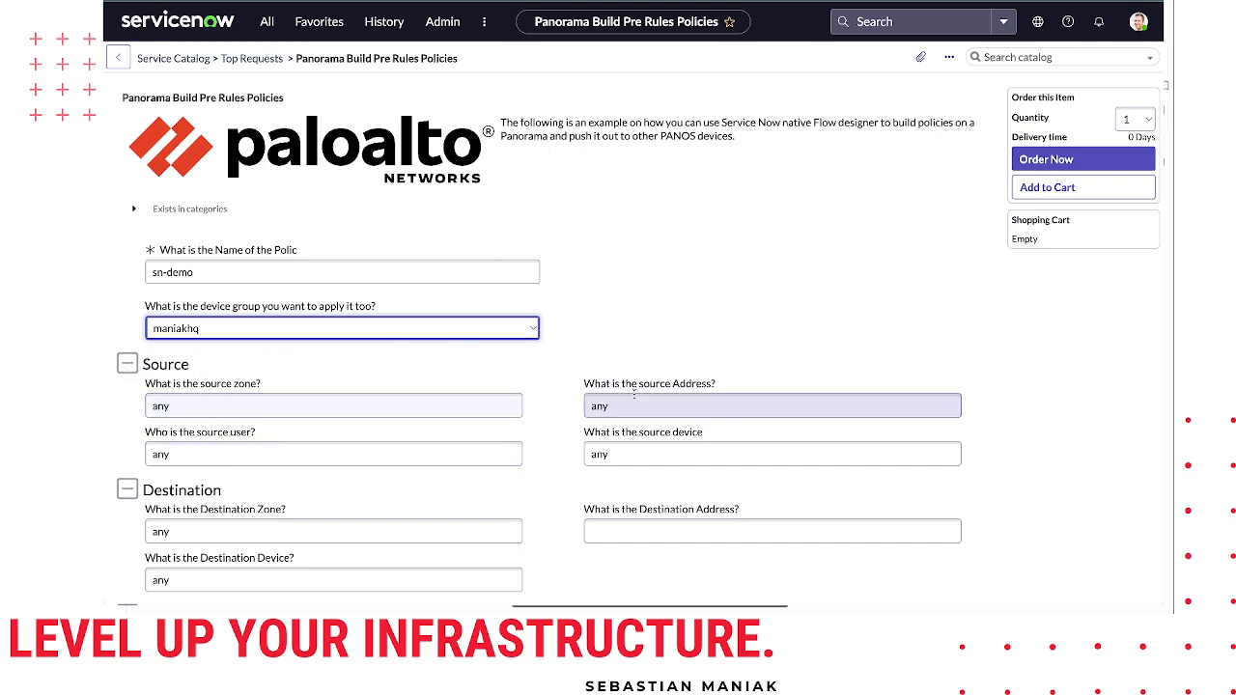
click(283, 408)
drag(172, 406, 145, 407)
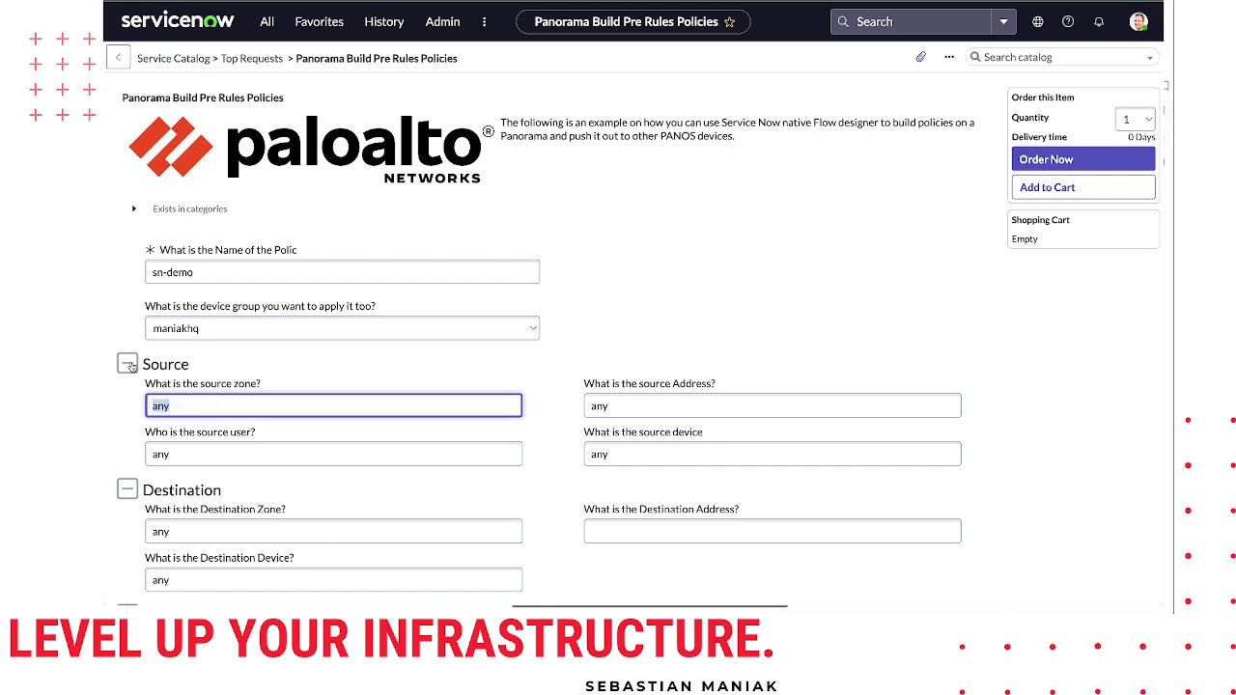
click(128, 364)
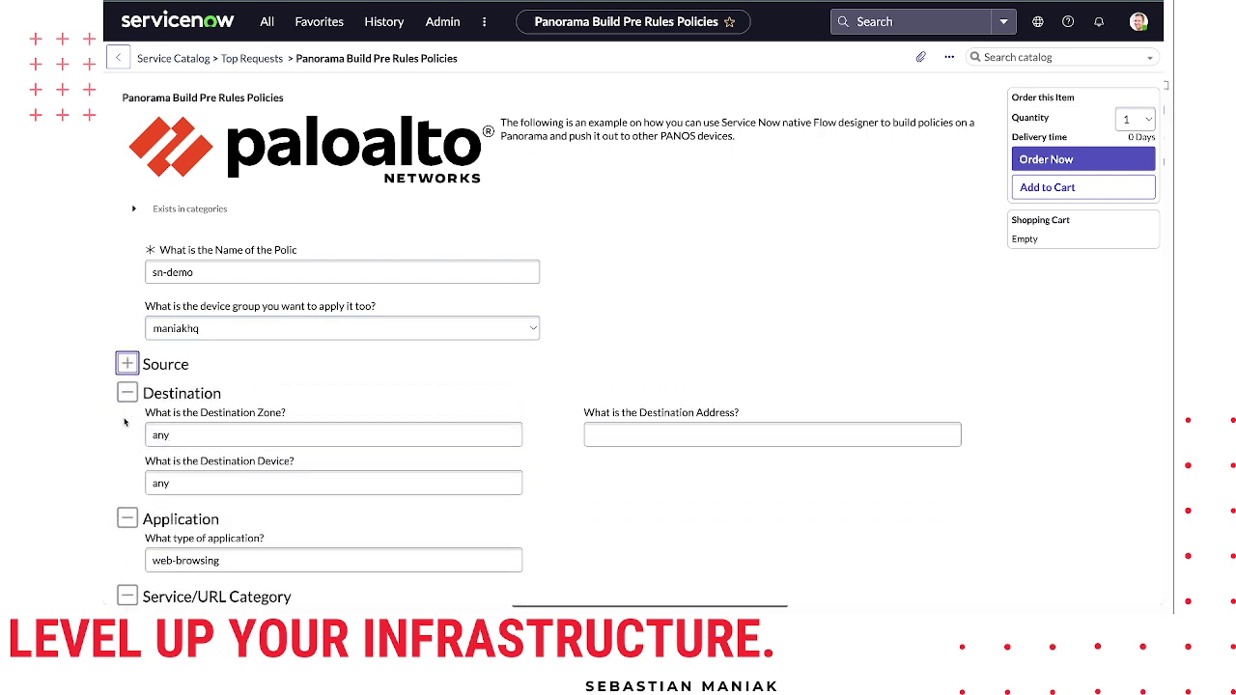
Set the destination address to any and collapse the Destination section.
click(636, 438)
text(any)
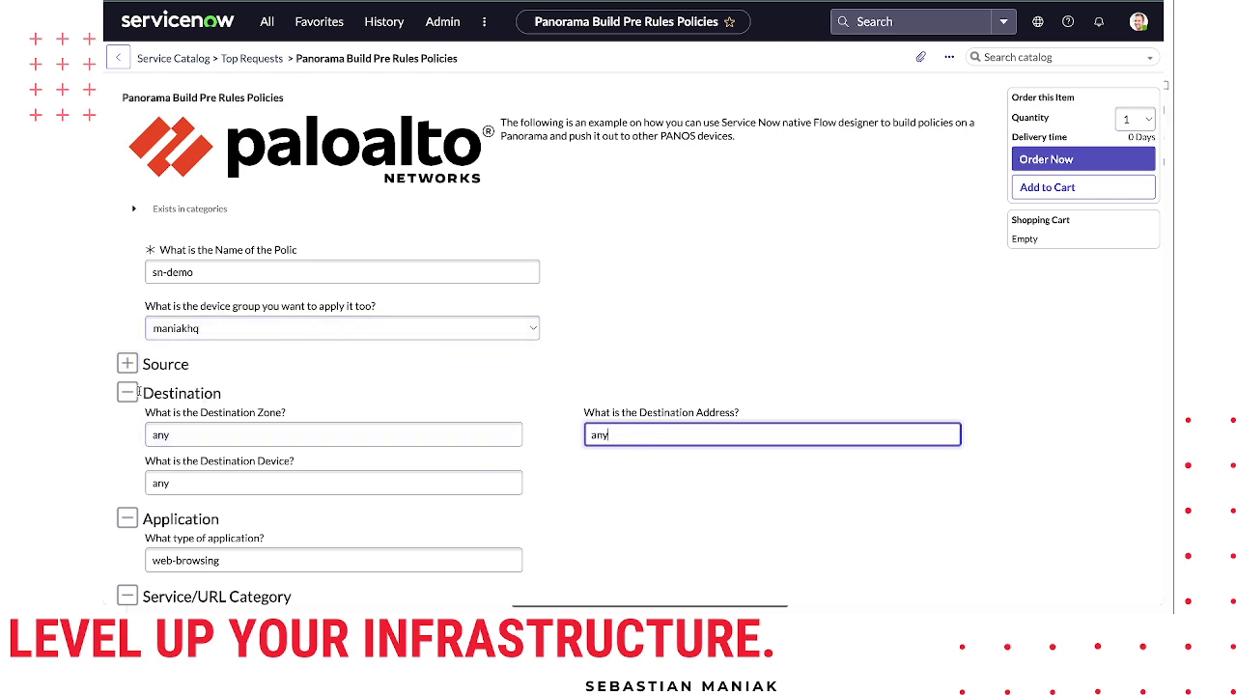
click(126, 393)
Review the application type, service and action settings, collapsing the Application and Service/URL Category sections.
click(222, 461)
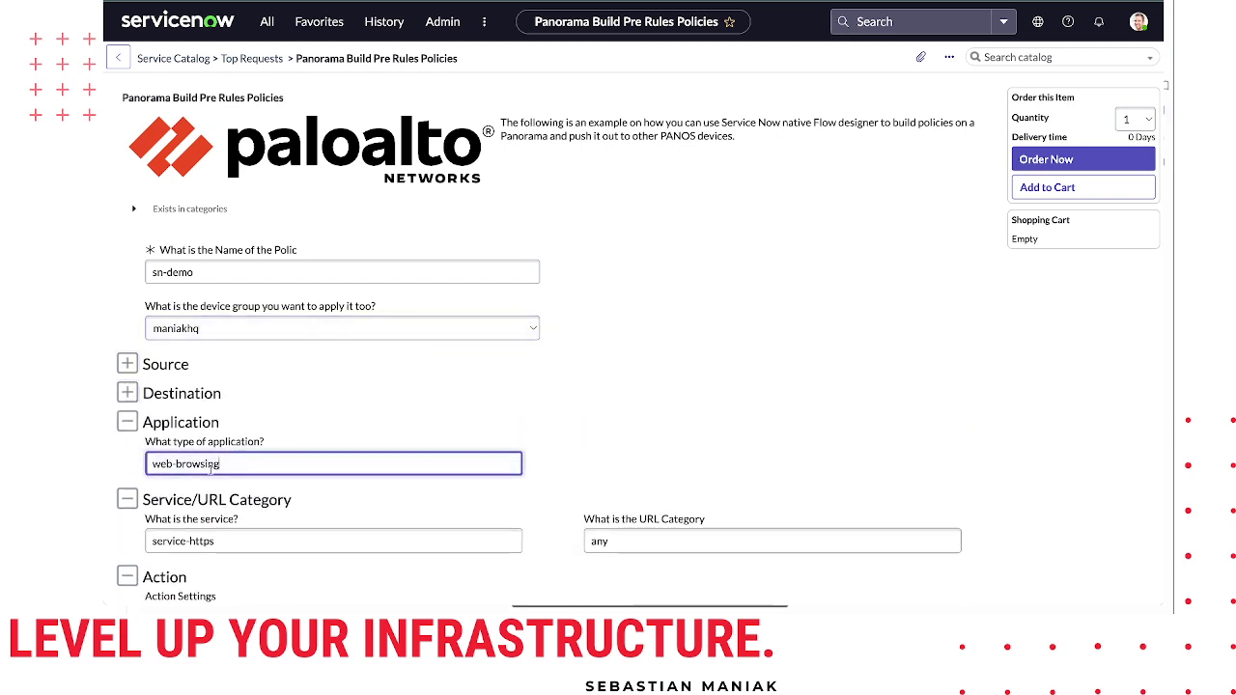
drag(229, 465, 115, 463)
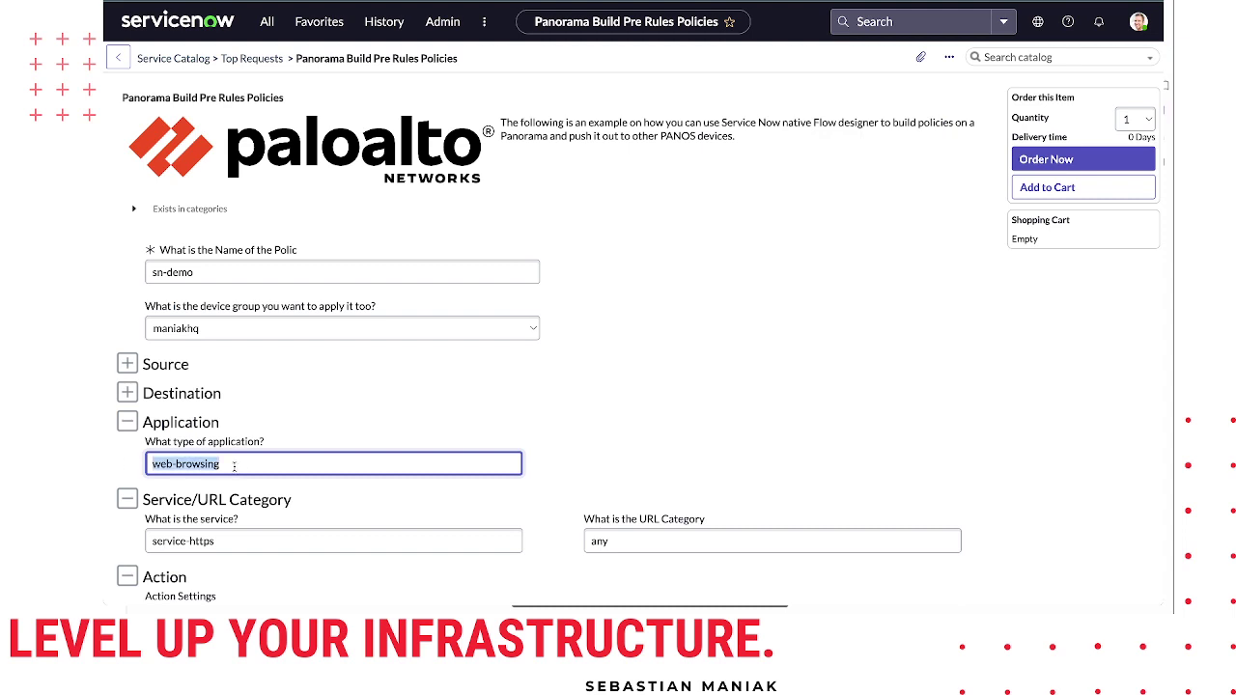
key(Left)
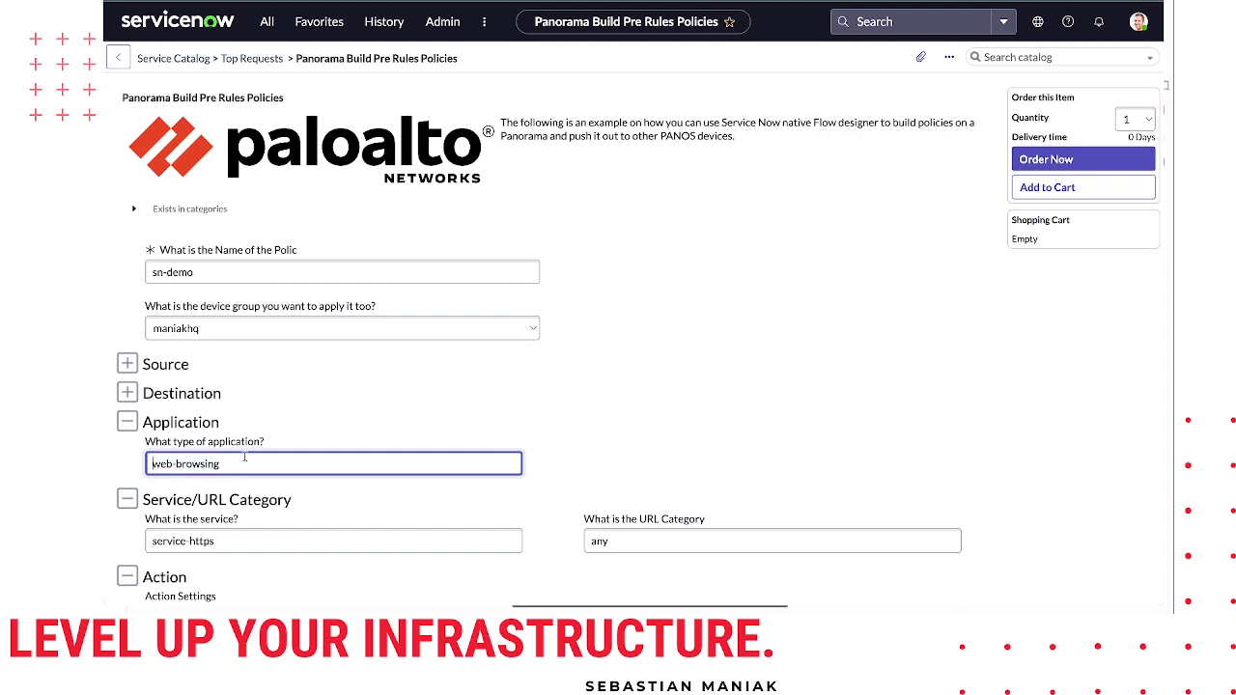
click(127, 420)
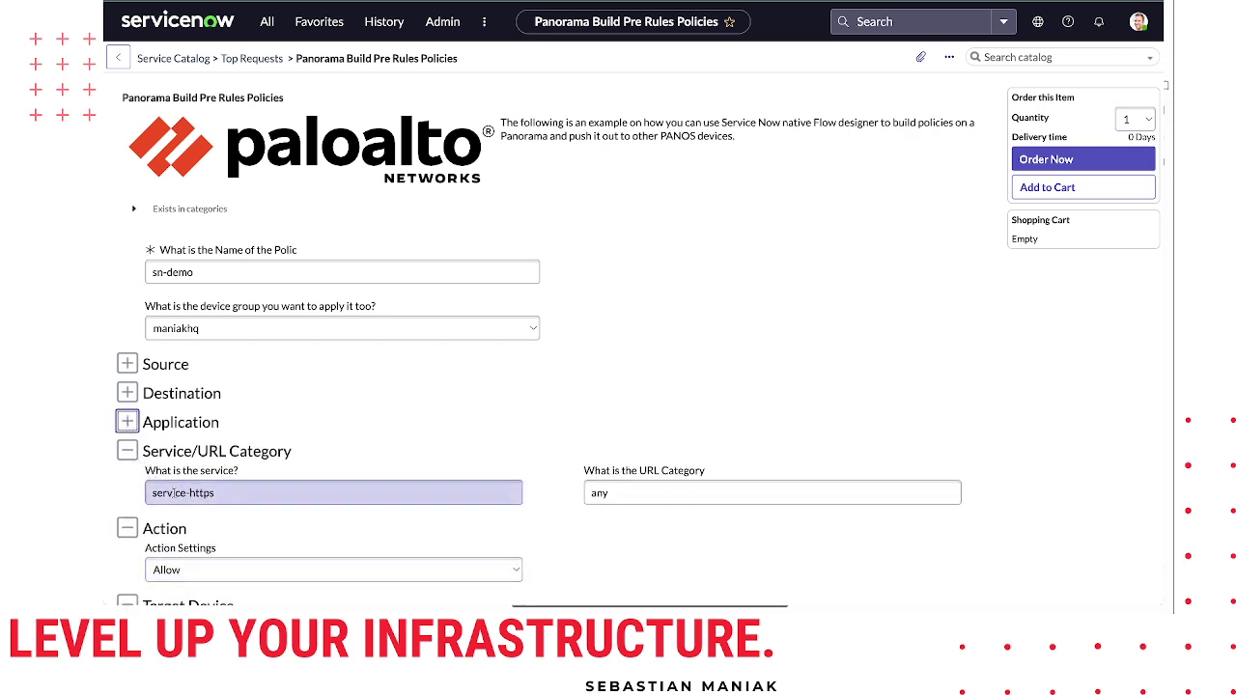
drag(217, 492, 157, 493)
click(282, 491)
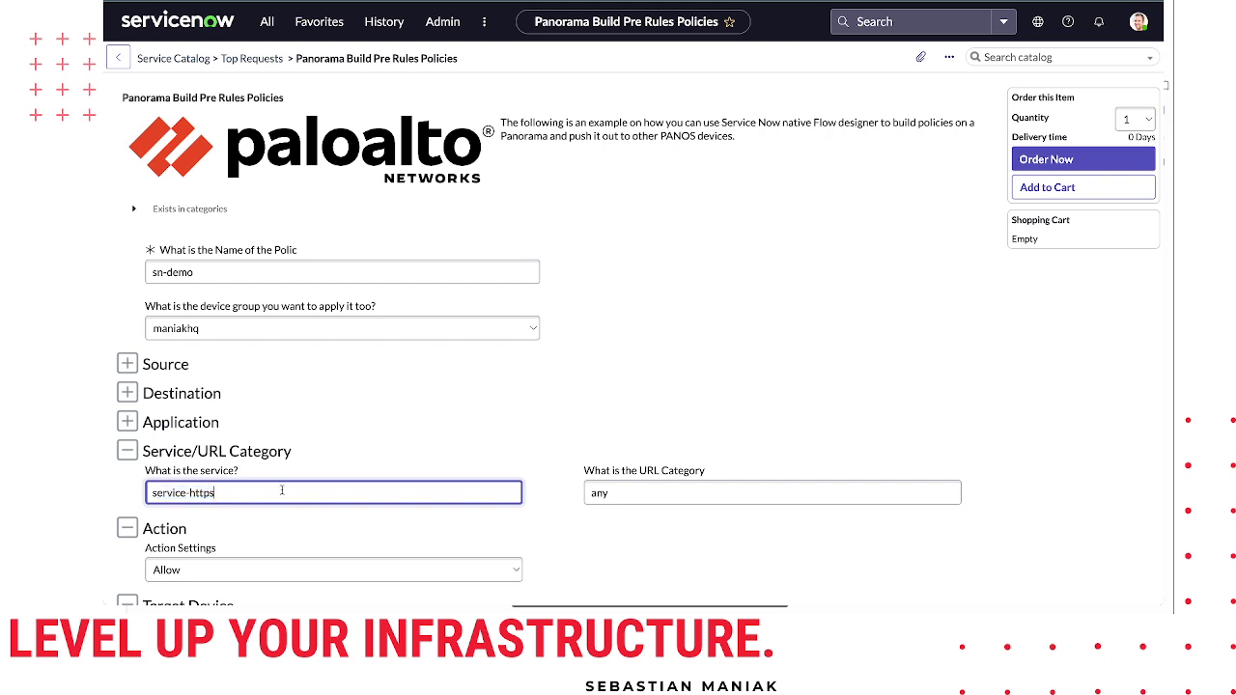
click(136, 453)
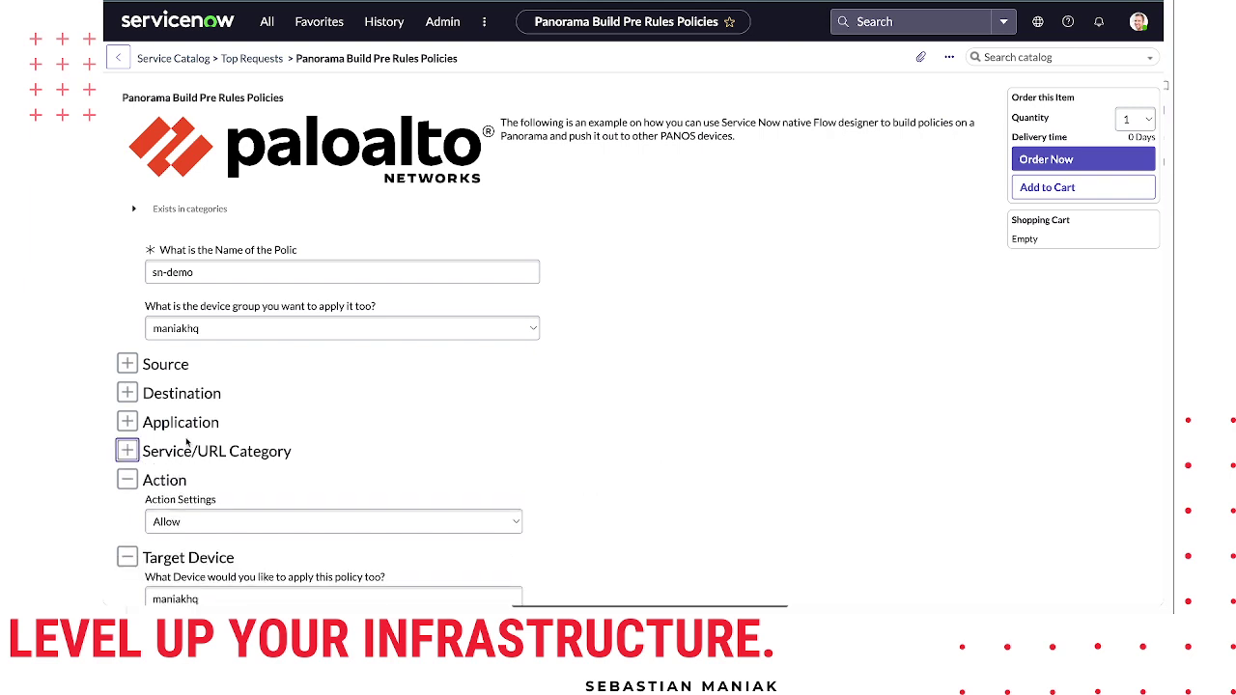
click(245, 520)
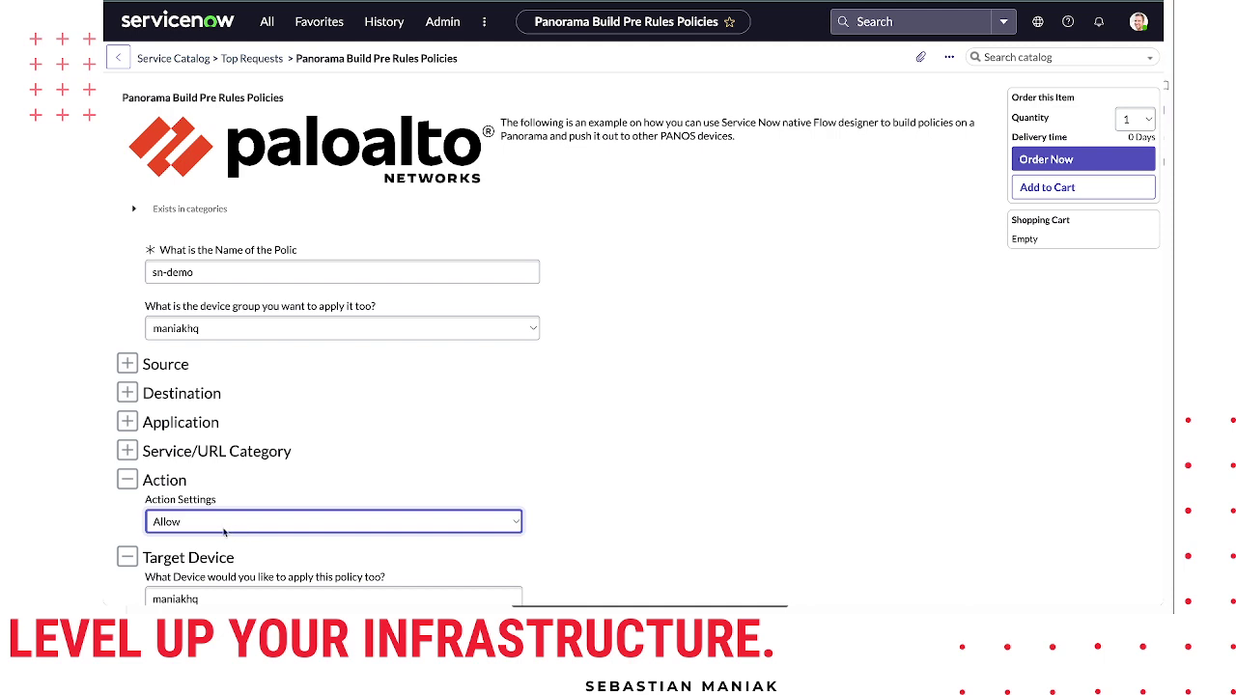
click(309, 477)
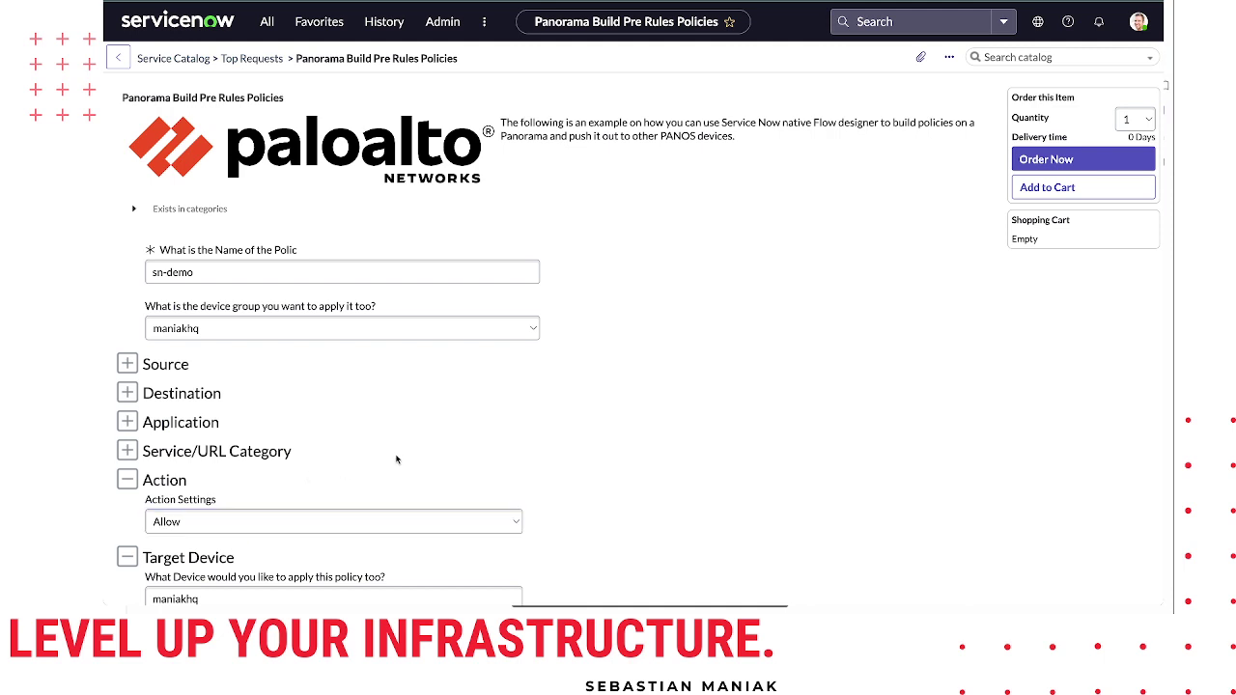
scroll(569, 508, down, 1)
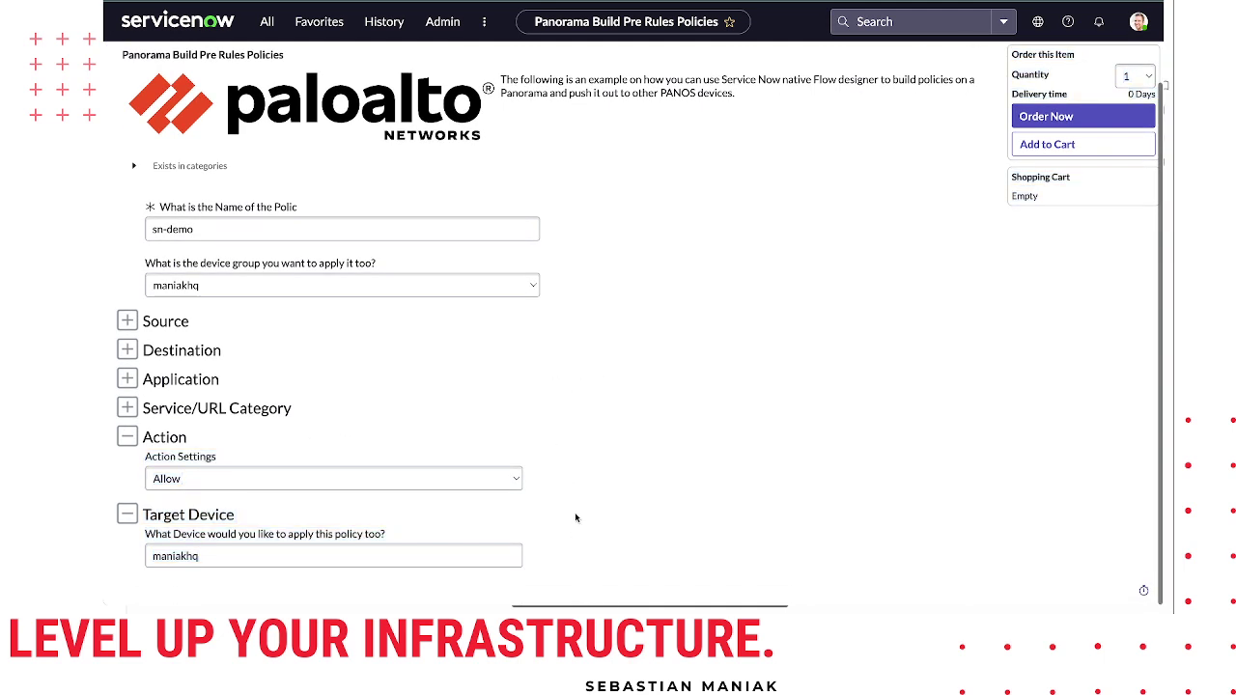
Collapse Target Device and Action, and expand the Service/URL Category, Application and Destination sections to recheck the entries.
click(127, 513)
click(128, 477)
click(126, 450)
click(127, 422)
click(126, 391)
click(127, 366)
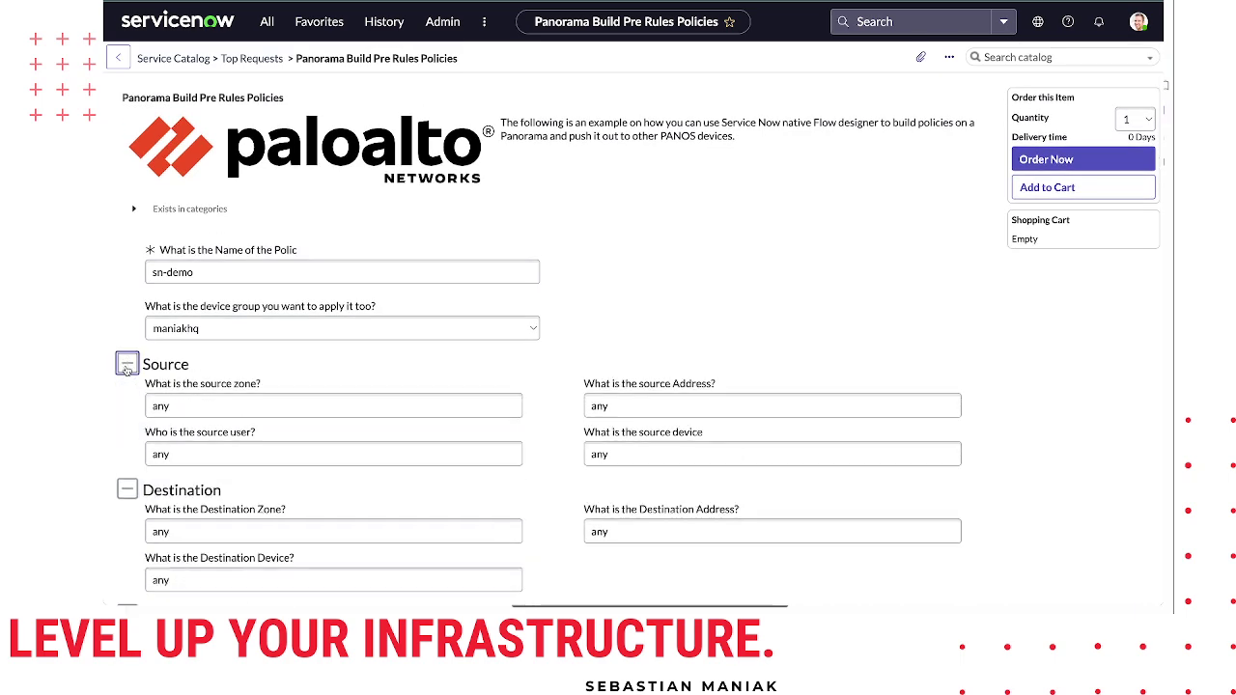
click(127, 365)
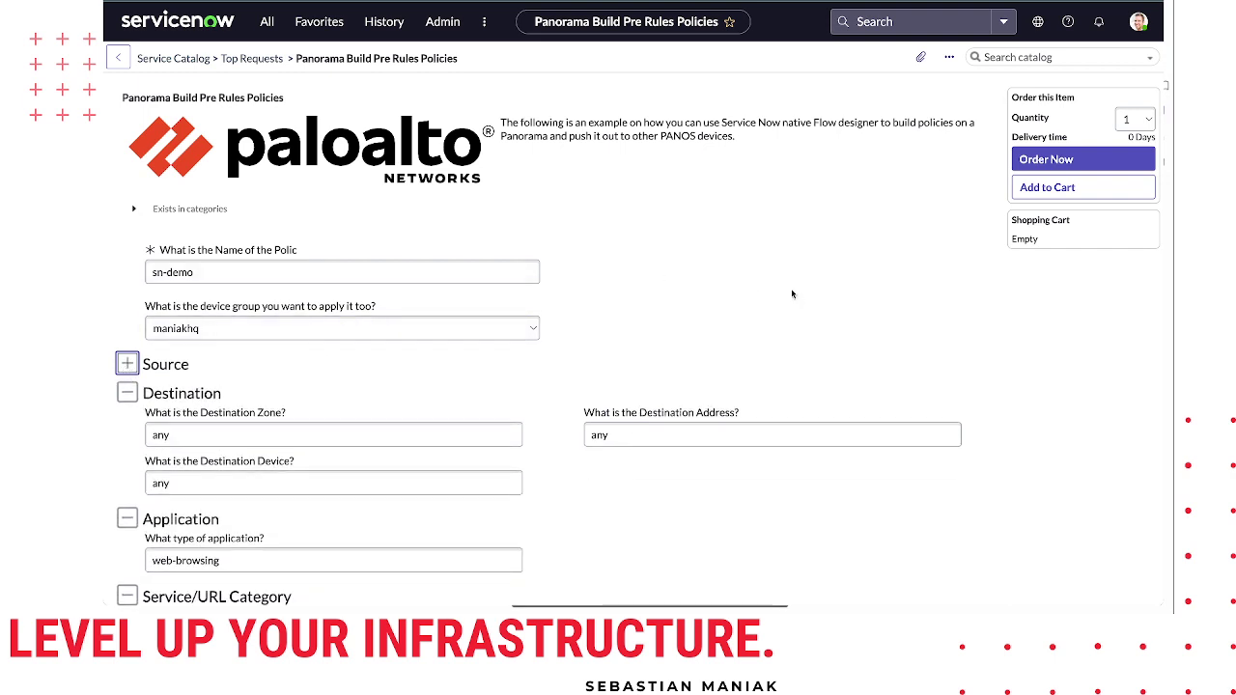
Order the Panorama Build Pre Rules Policies item and open the submitted request with its workflow.
click(1038, 164)
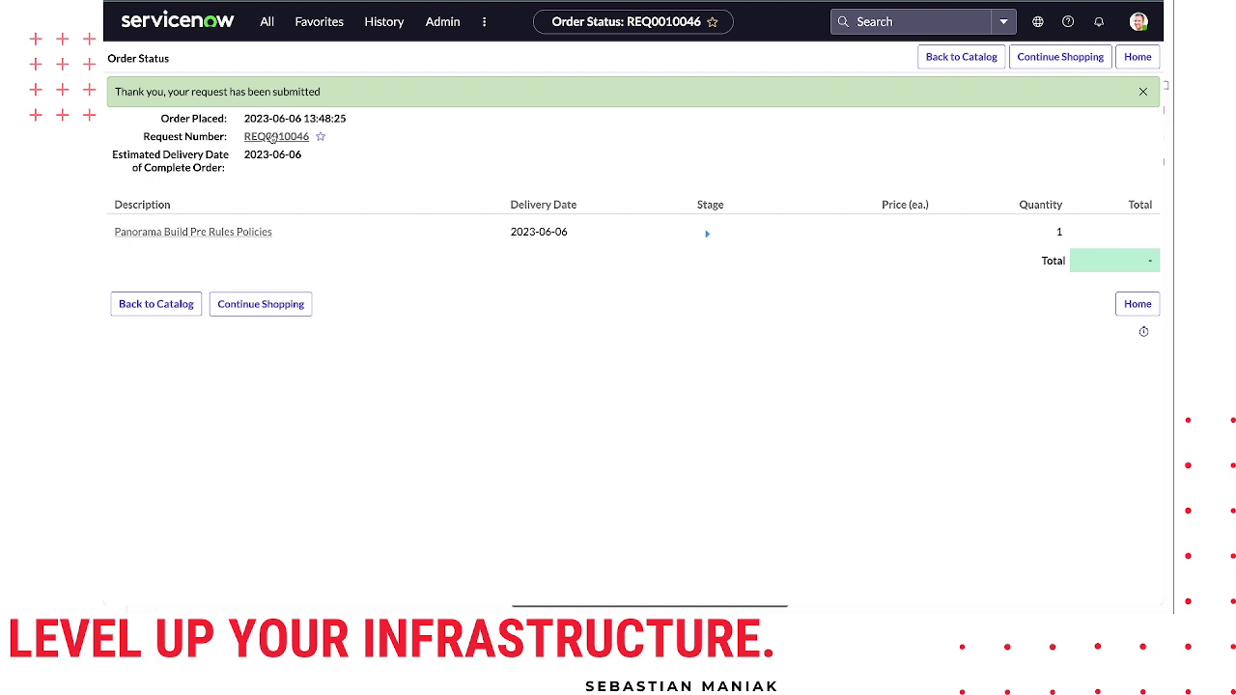
click(272, 138)
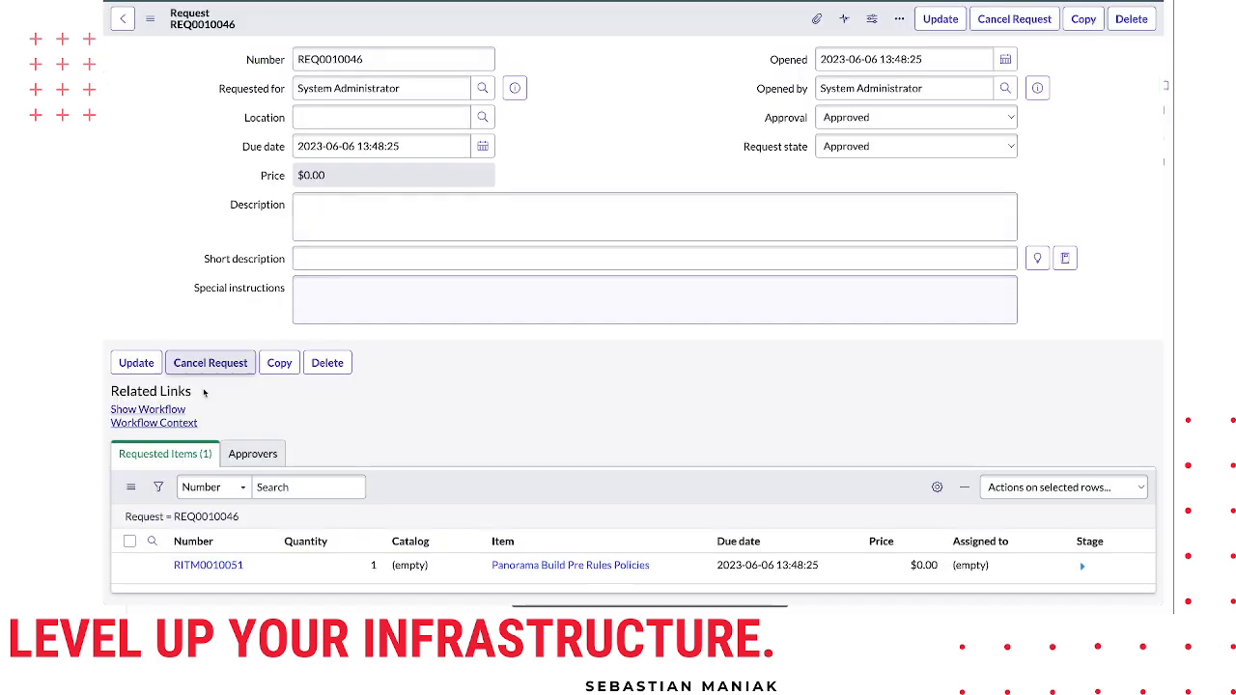
click(152, 412)
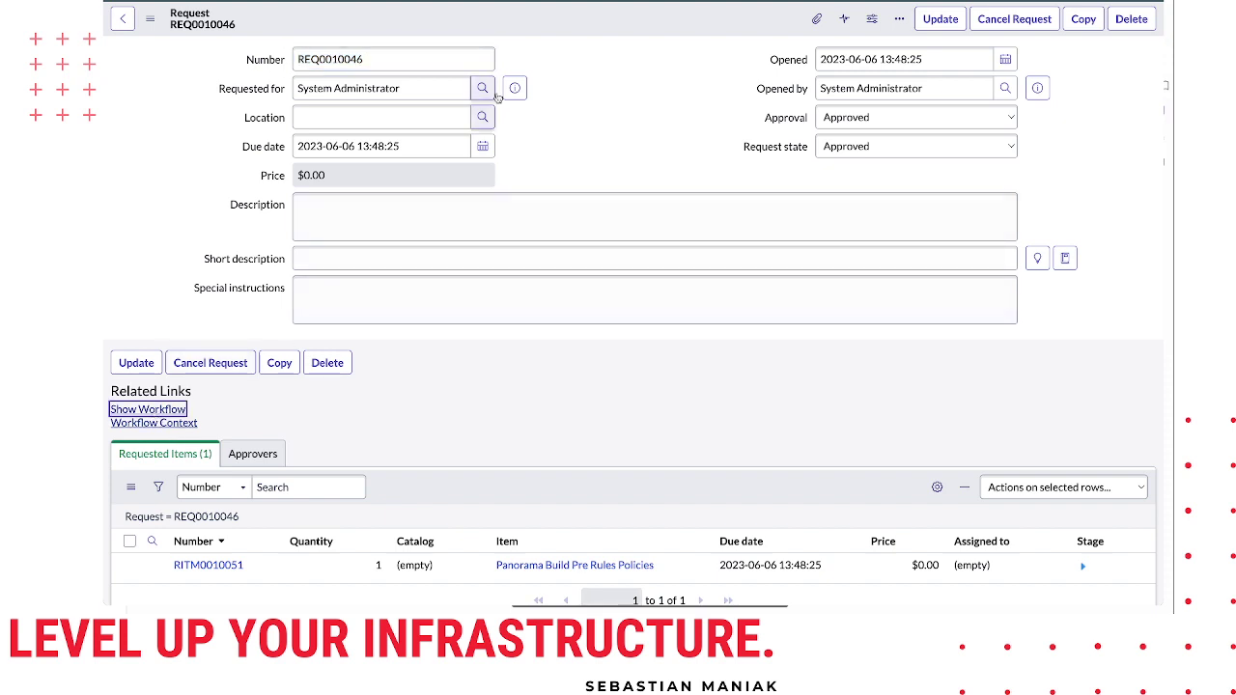
Open the request's requested item and review its policy variables, activity and catalog tasks.
click(236, 566)
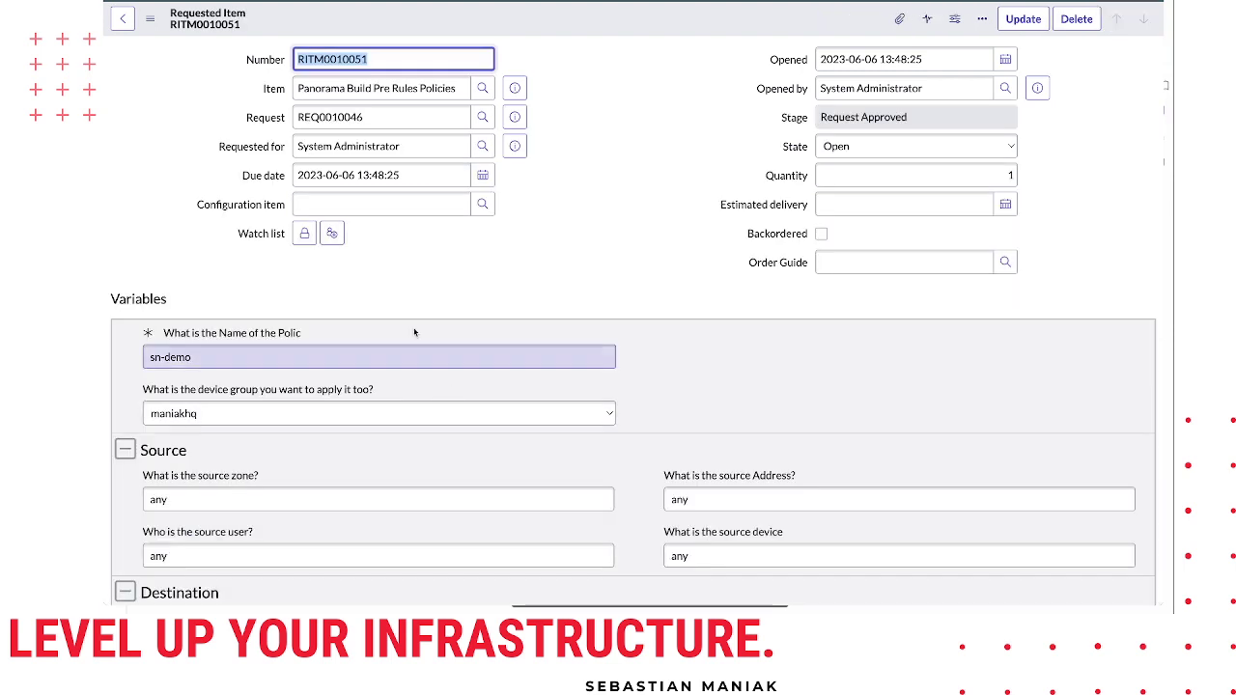
click(407, 280)
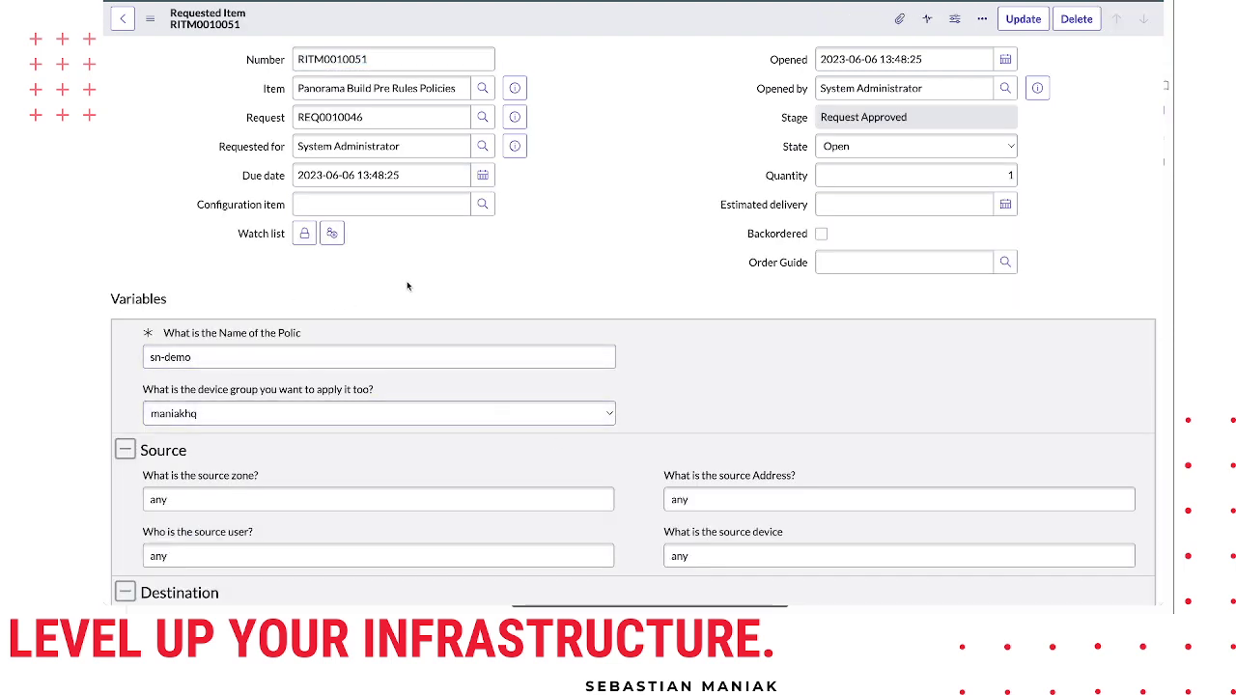
drag(524, 299, 579, 532)
click(661, 341)
scroll(661, 341, down, 10)
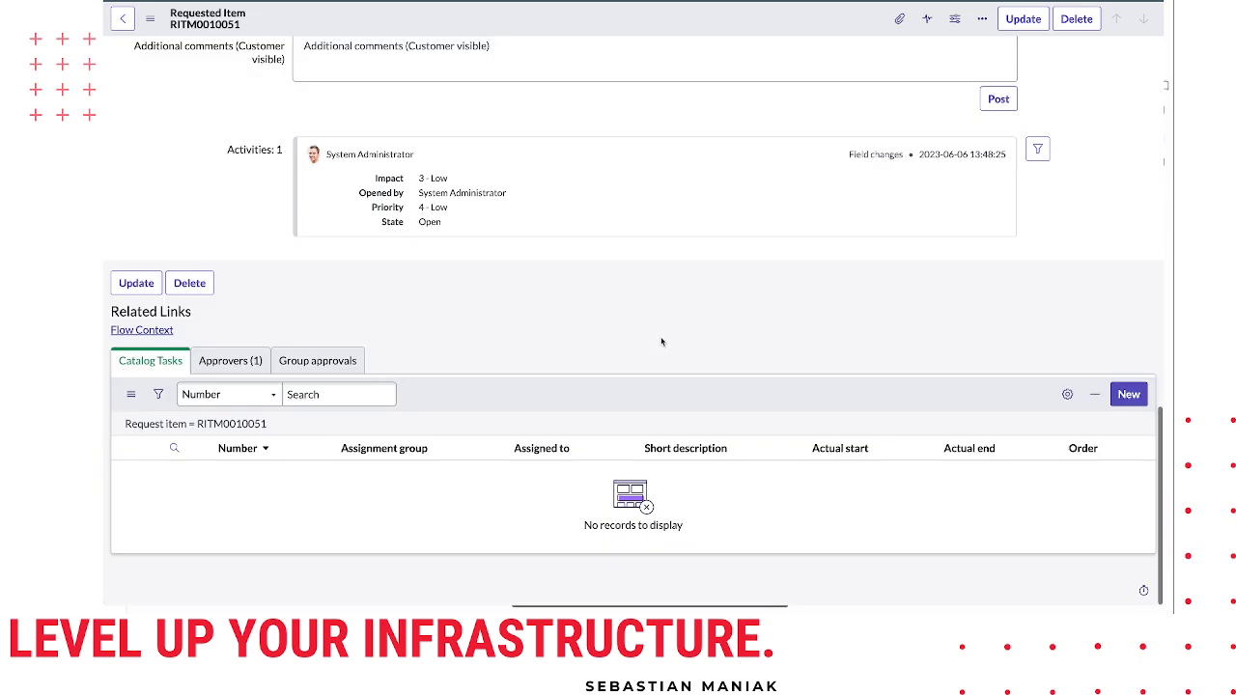
Open the requested item's pending approval and expand its summary to review the submitted policy values.
click(228, 359)
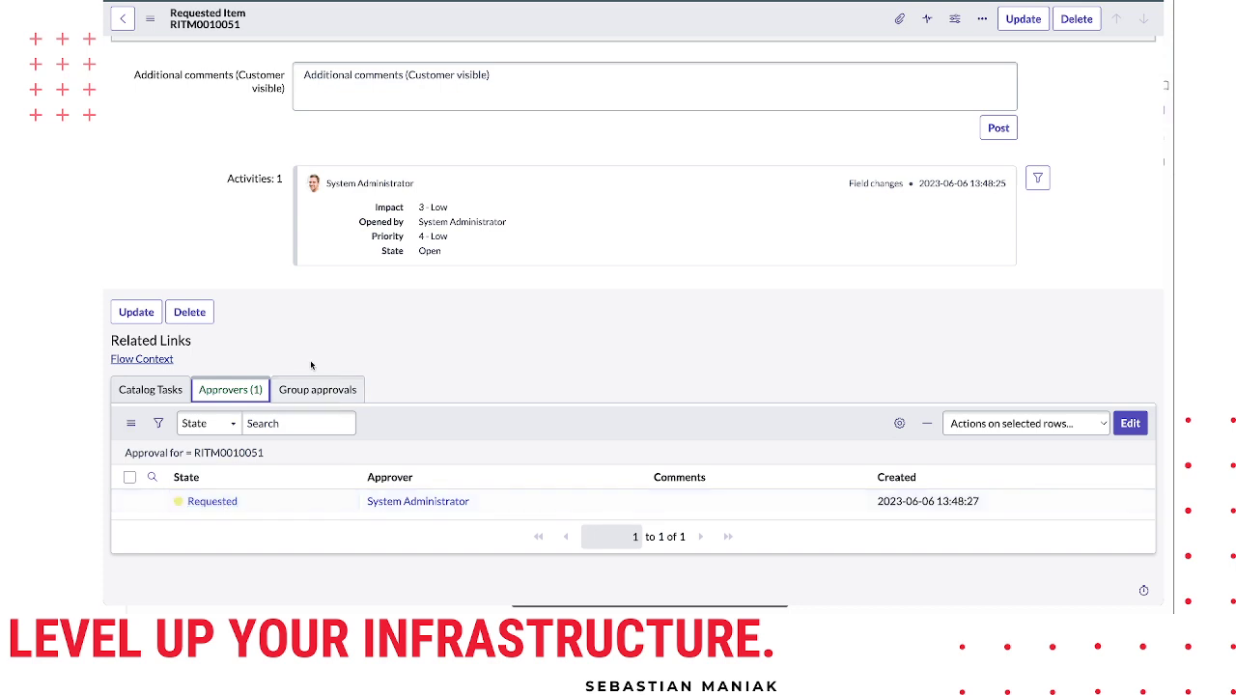
click(213, 502)
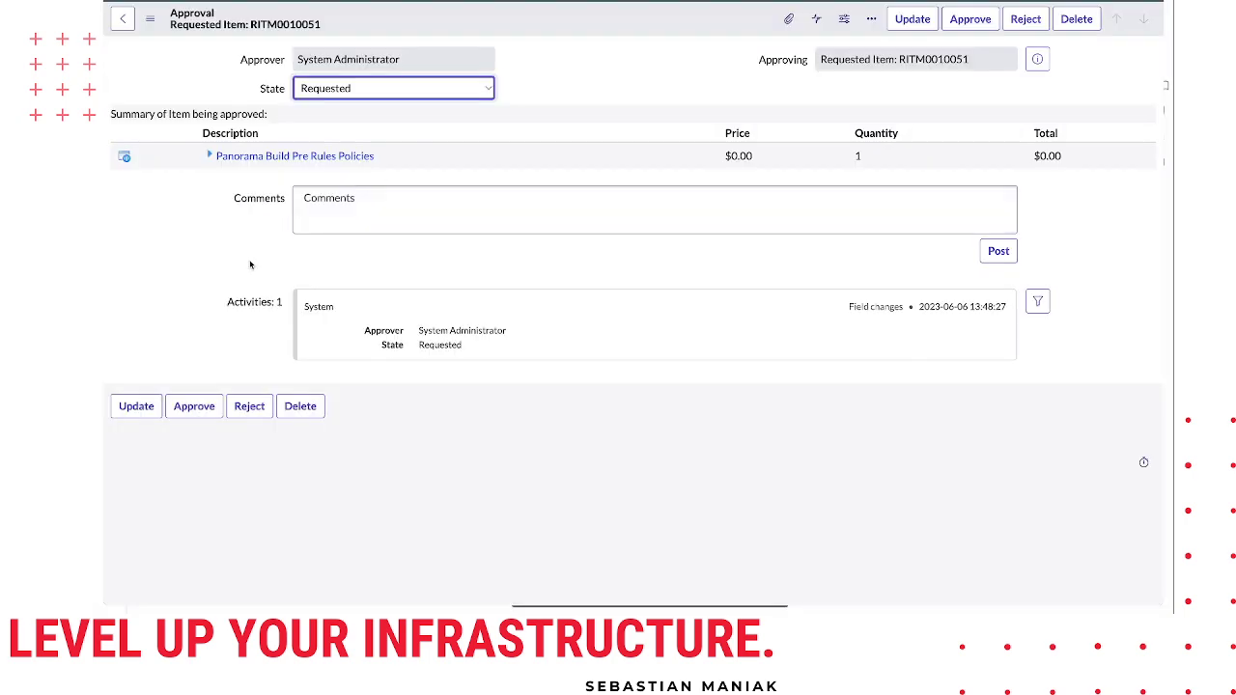
click(209, 156)
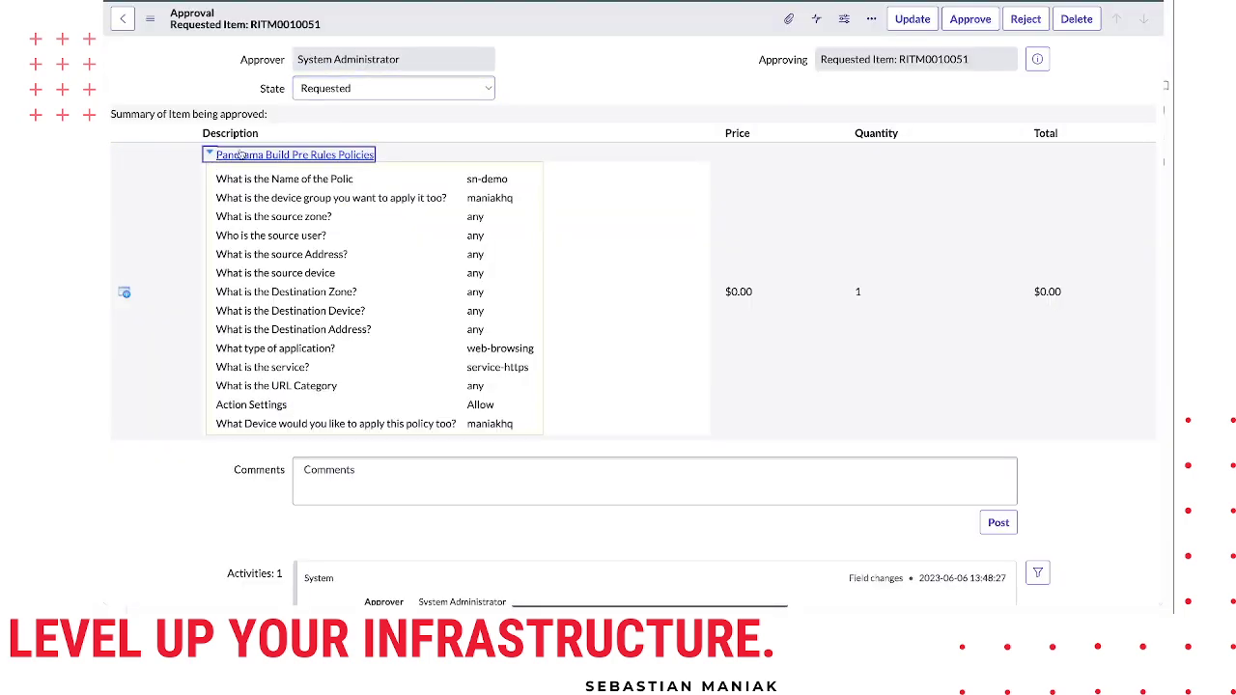
drag(221, 176, 513, 414)
click(431, 306)
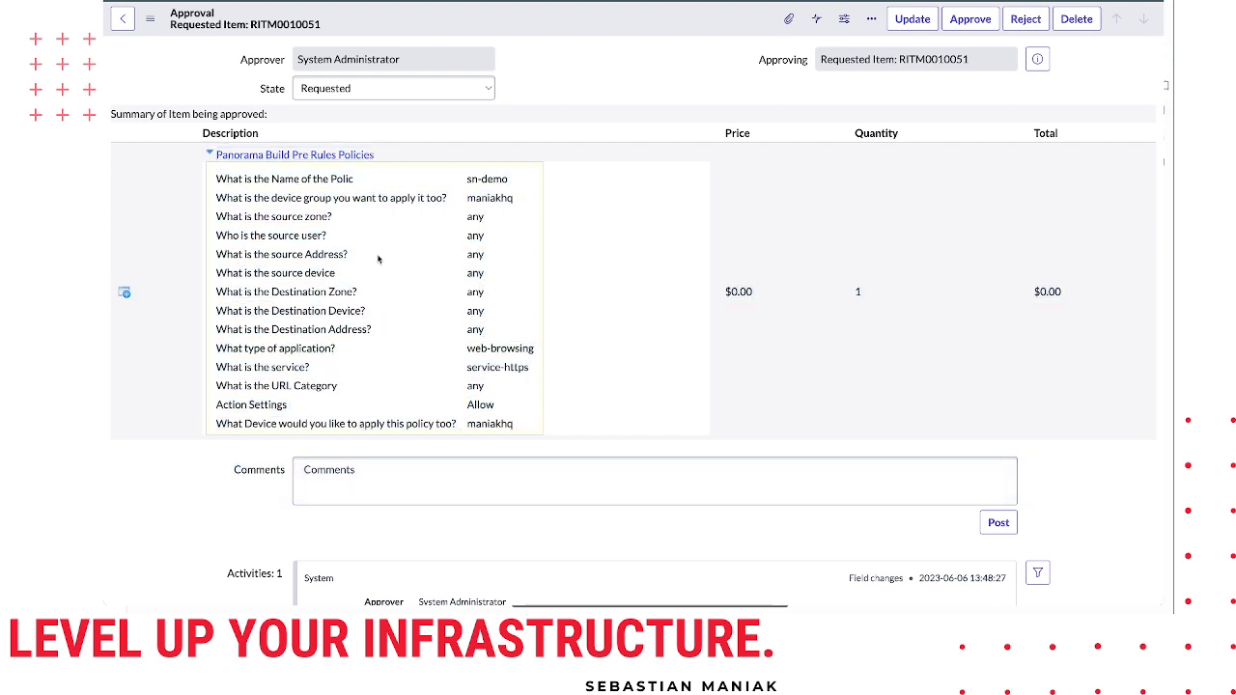
Collapse the item summary, approve the pending requested item and return to its parent request.
click(210, 153)
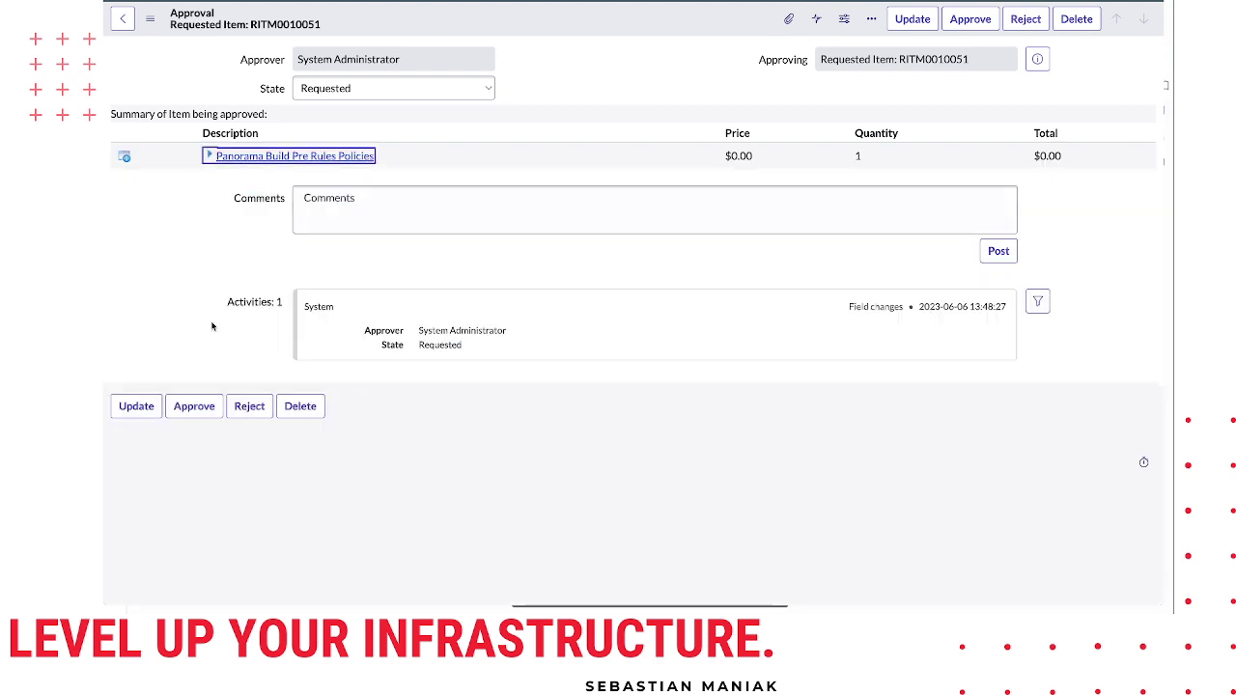
click(196, 407)
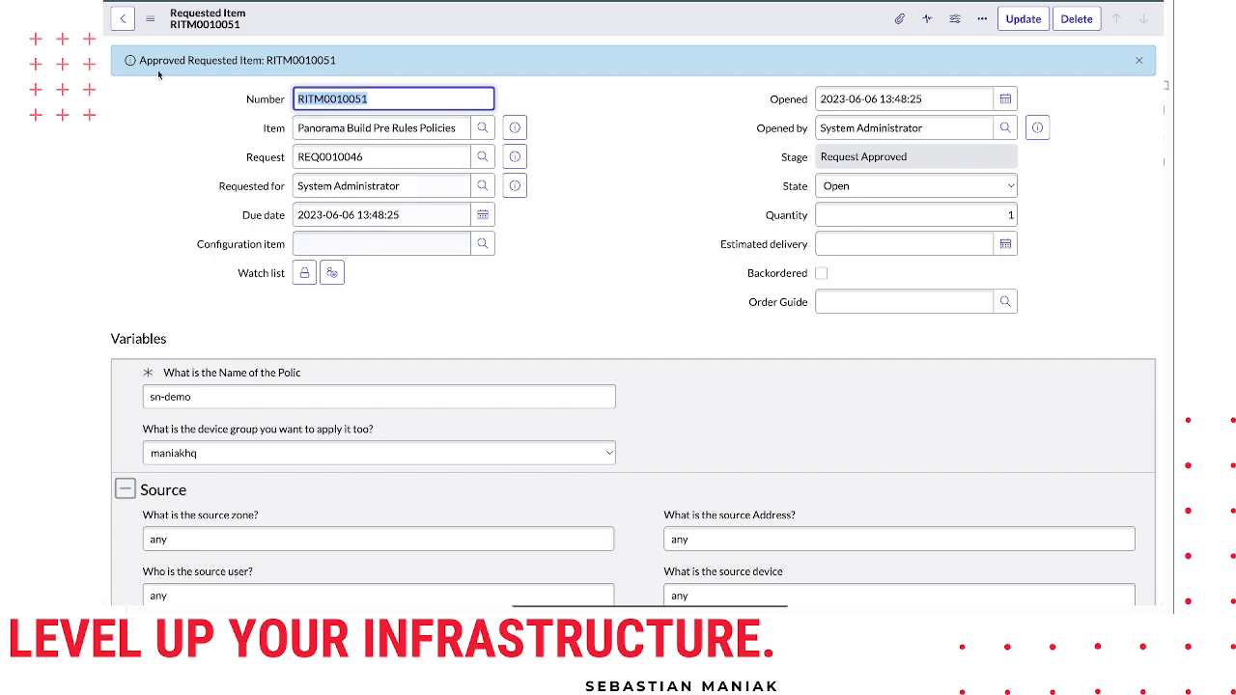
click(122, 19)
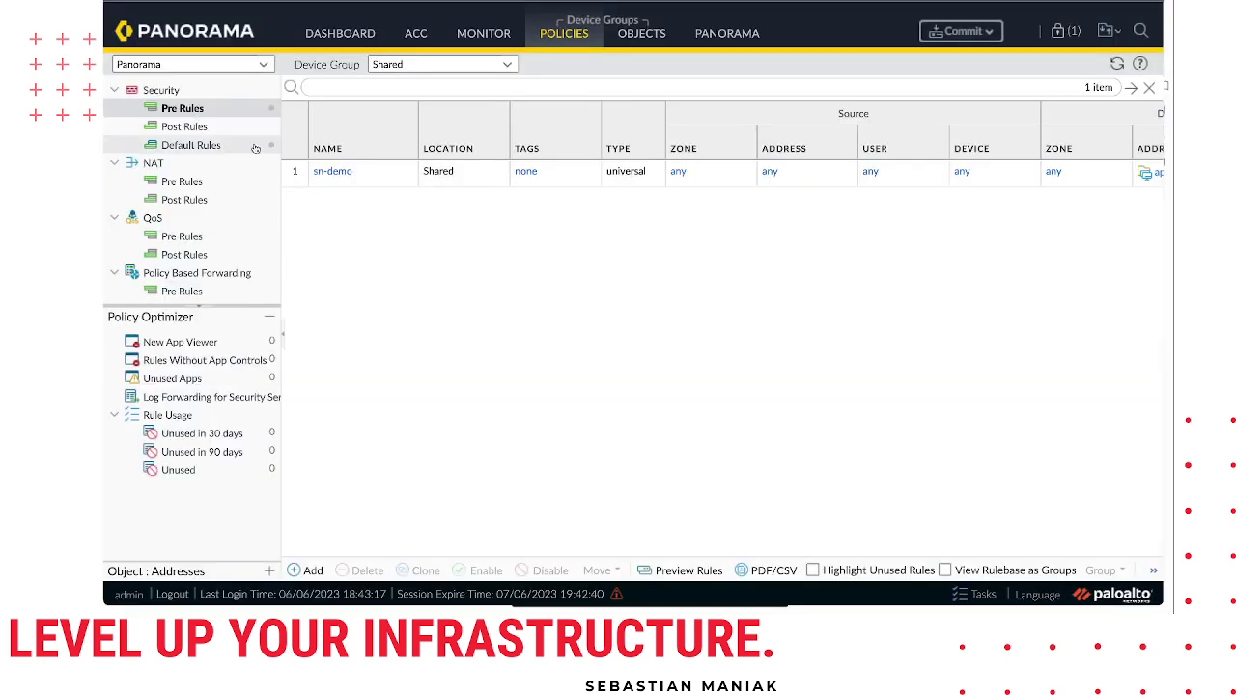
Switch to Panorama, open the sn-demo pre rule, review its source, destination, service, action and target settings, and close it unchanged.
right_click(397, 172)
click(332, 171)
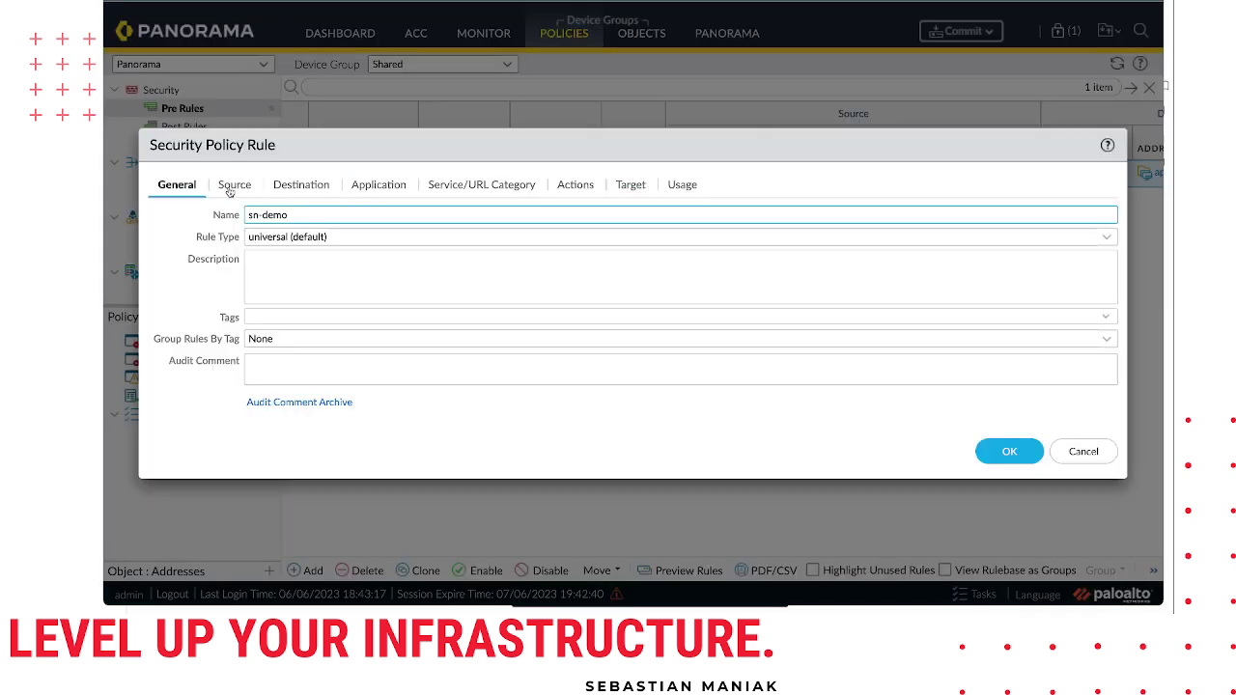
click(232, 187)
click(282, 187)
click(477, 187)
click(567, 188)
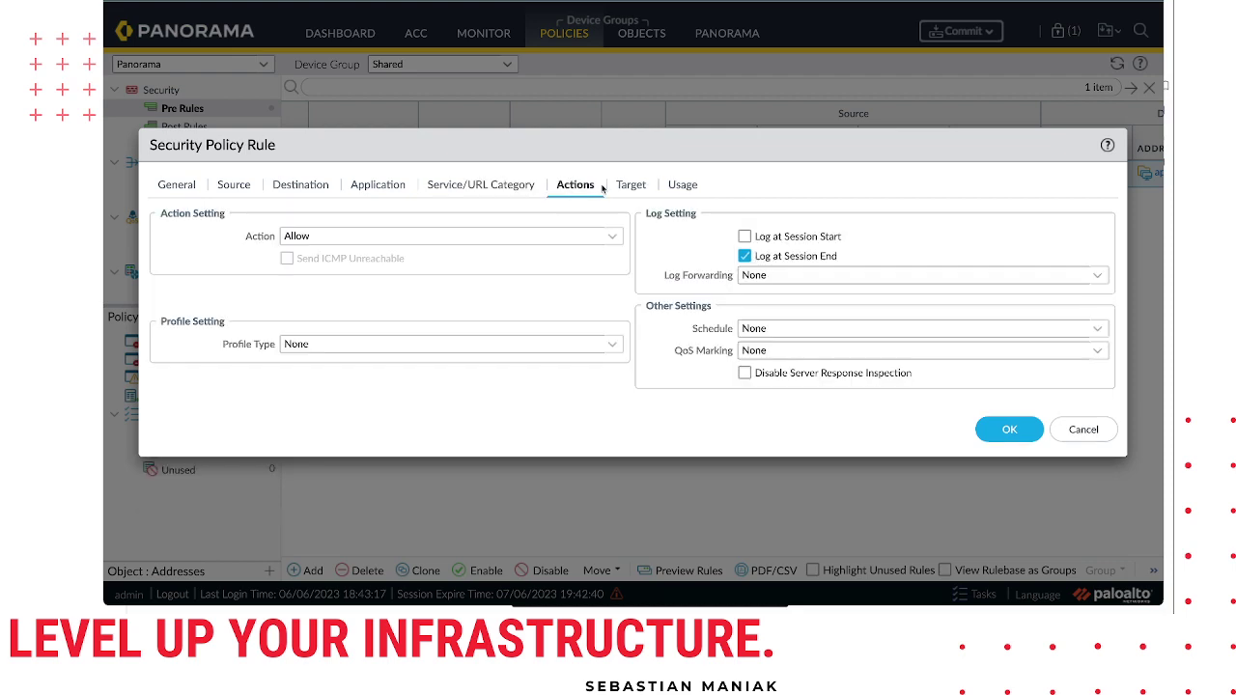
click(624, 188)
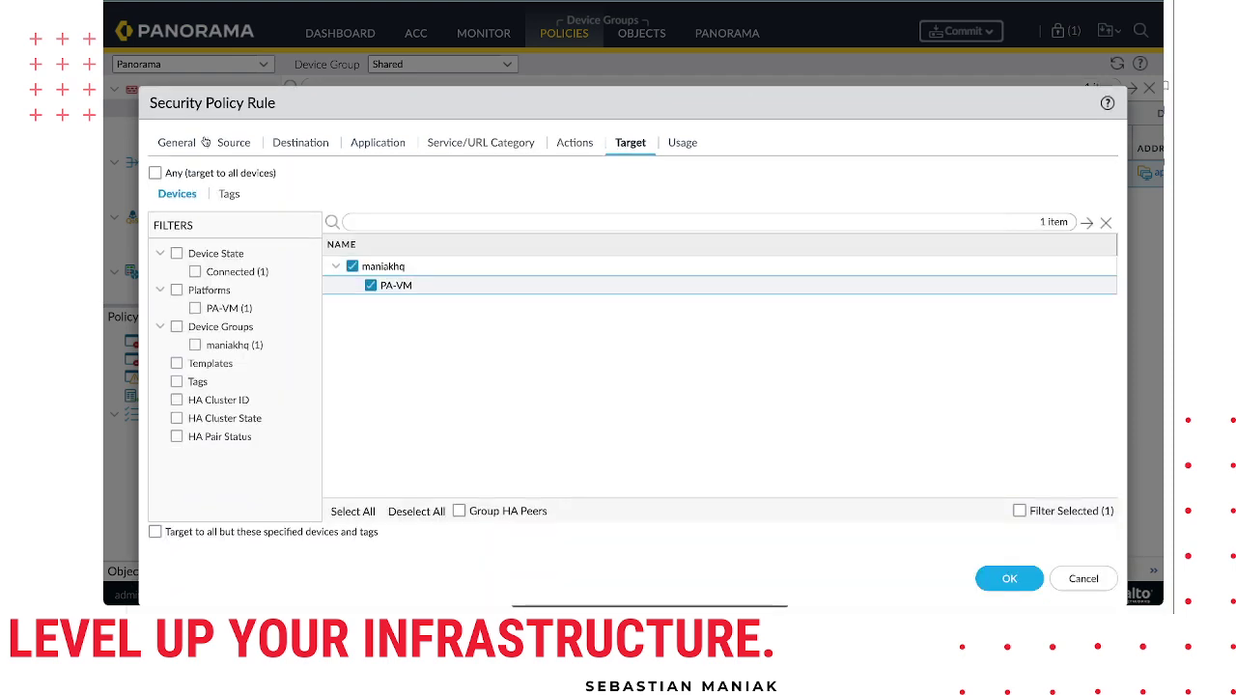
click(1084, 578)
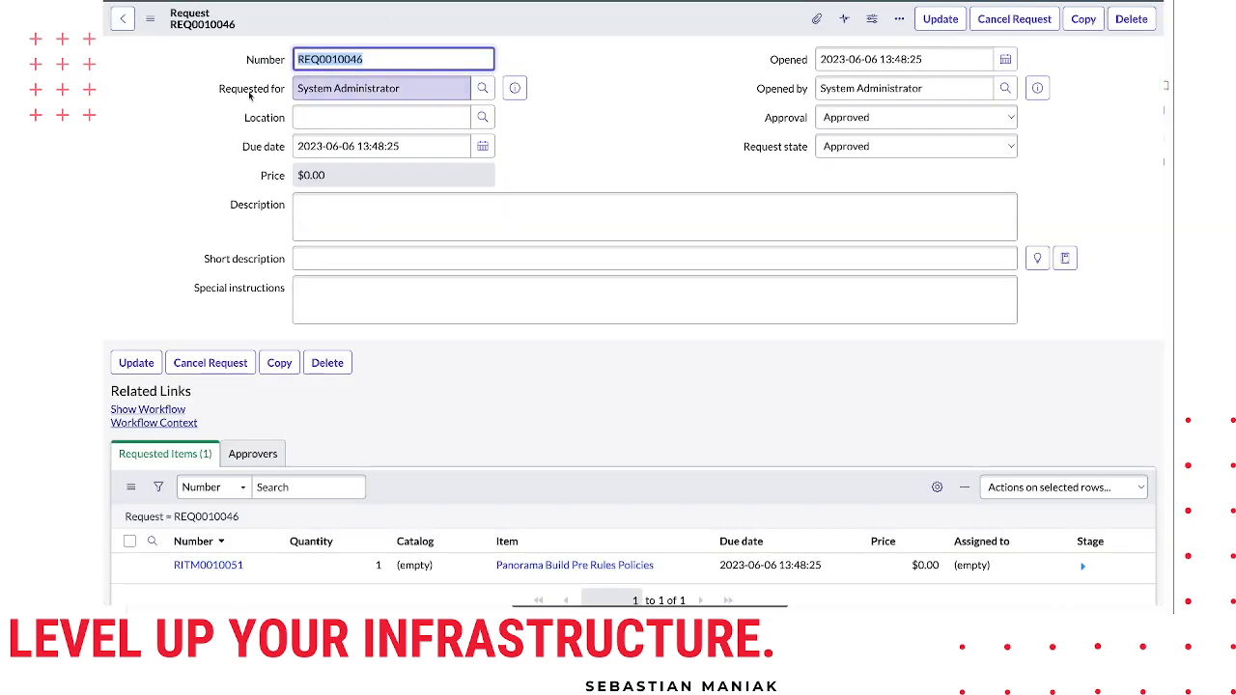
Switch back to the ServiceNow request, reopen its requested item and open the item's flow context.
click(235, 568)
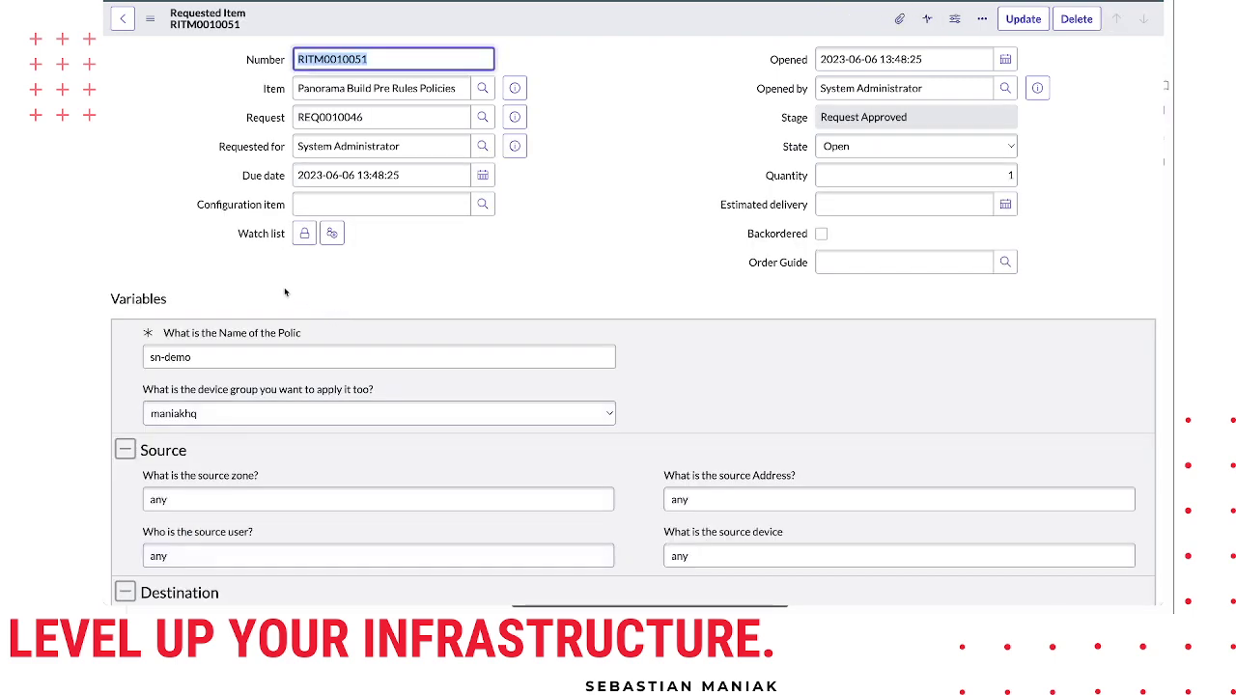
scroll(270, 289, down, 3)
scroll(266, 285, down, 10)
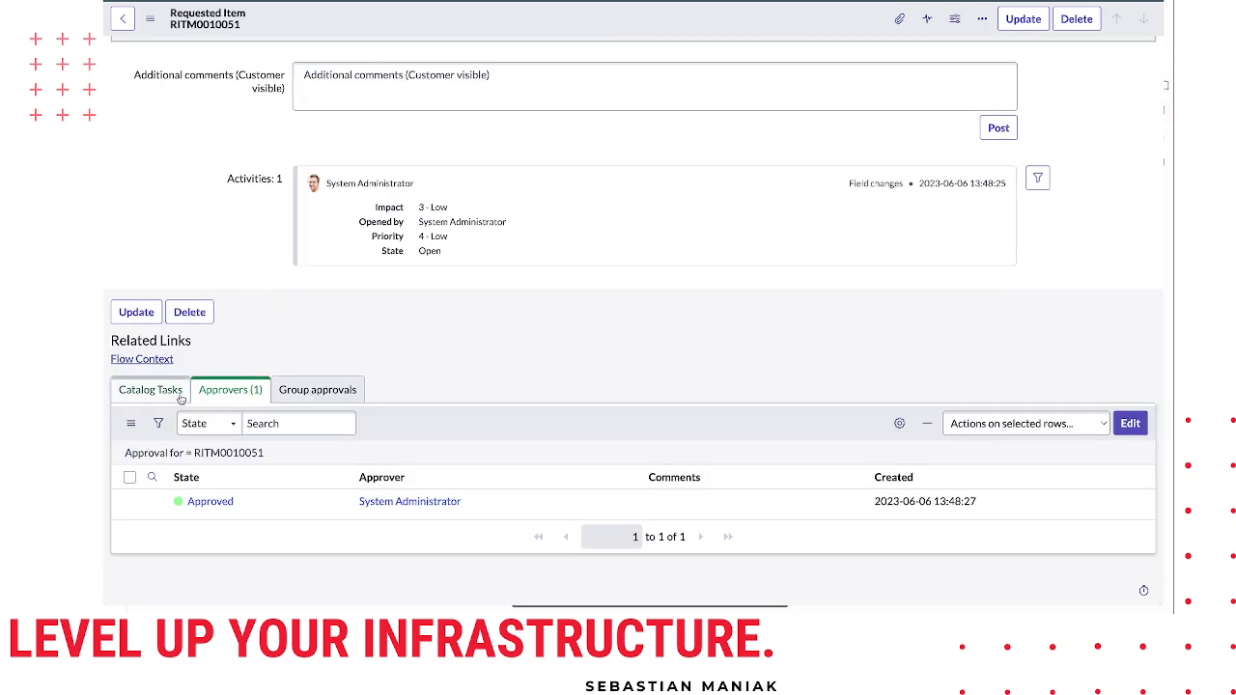
click(142, 359)
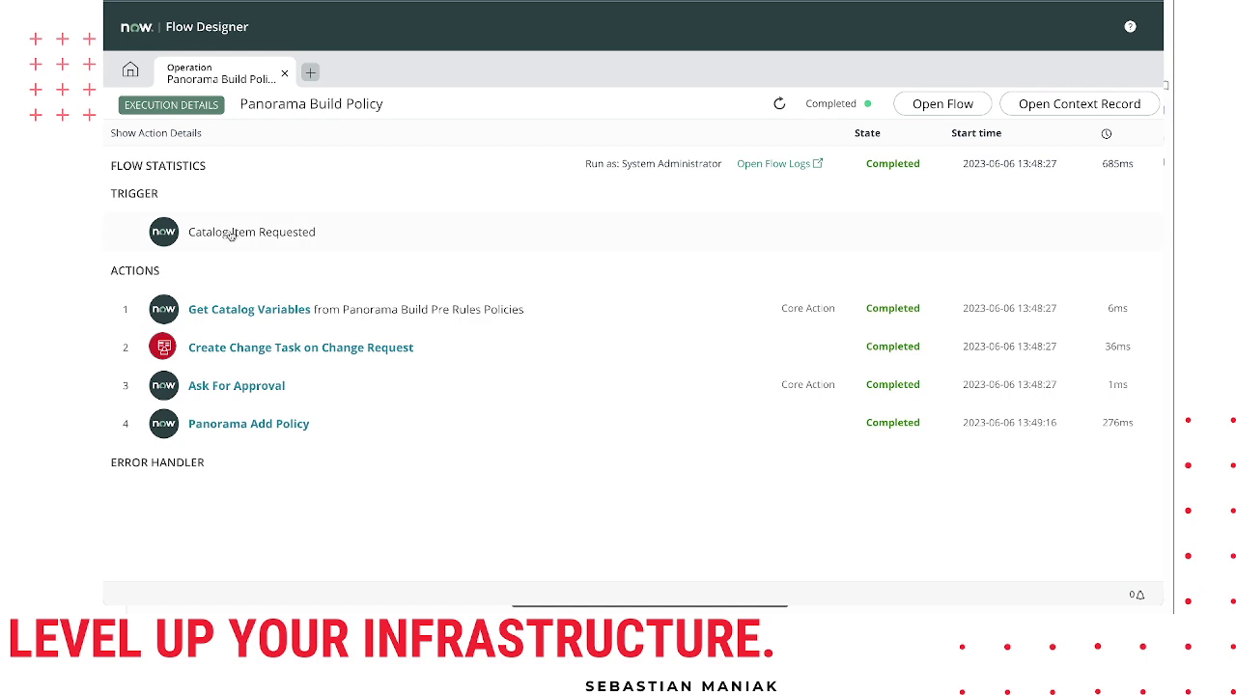
Review the Get Catalog Variables and Ask For Approval details in the flow execution, collapsing each again.
click(256, 313)
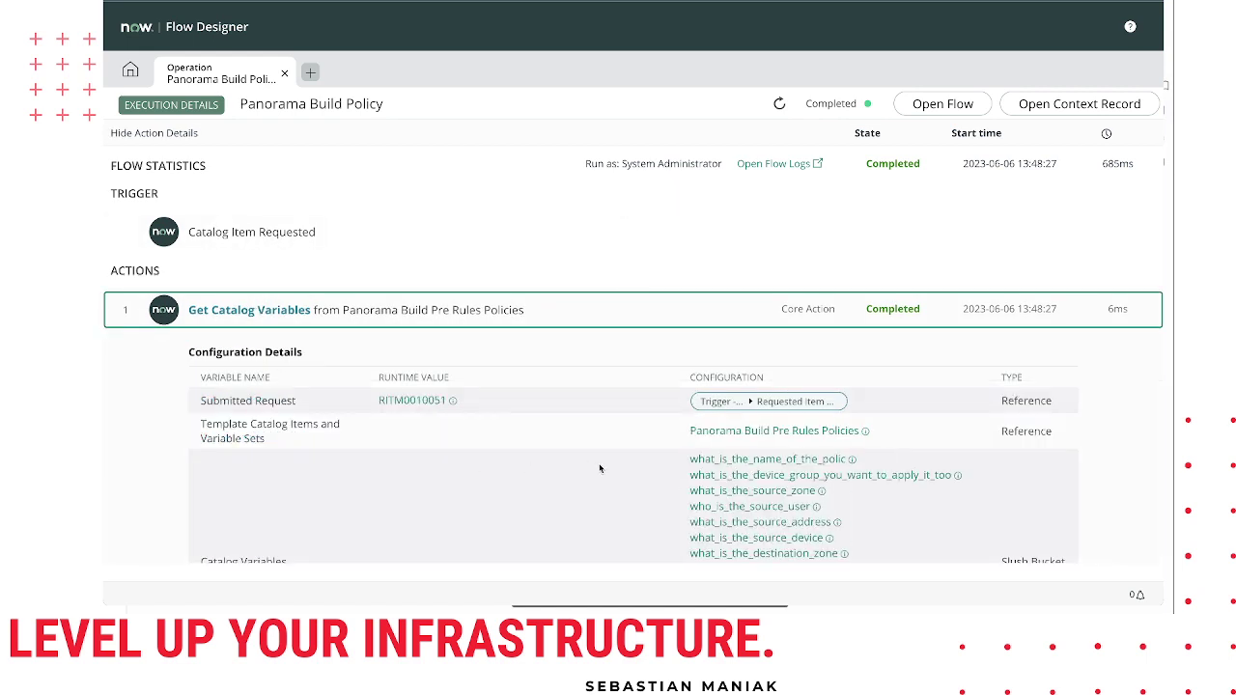
click(254, 311)
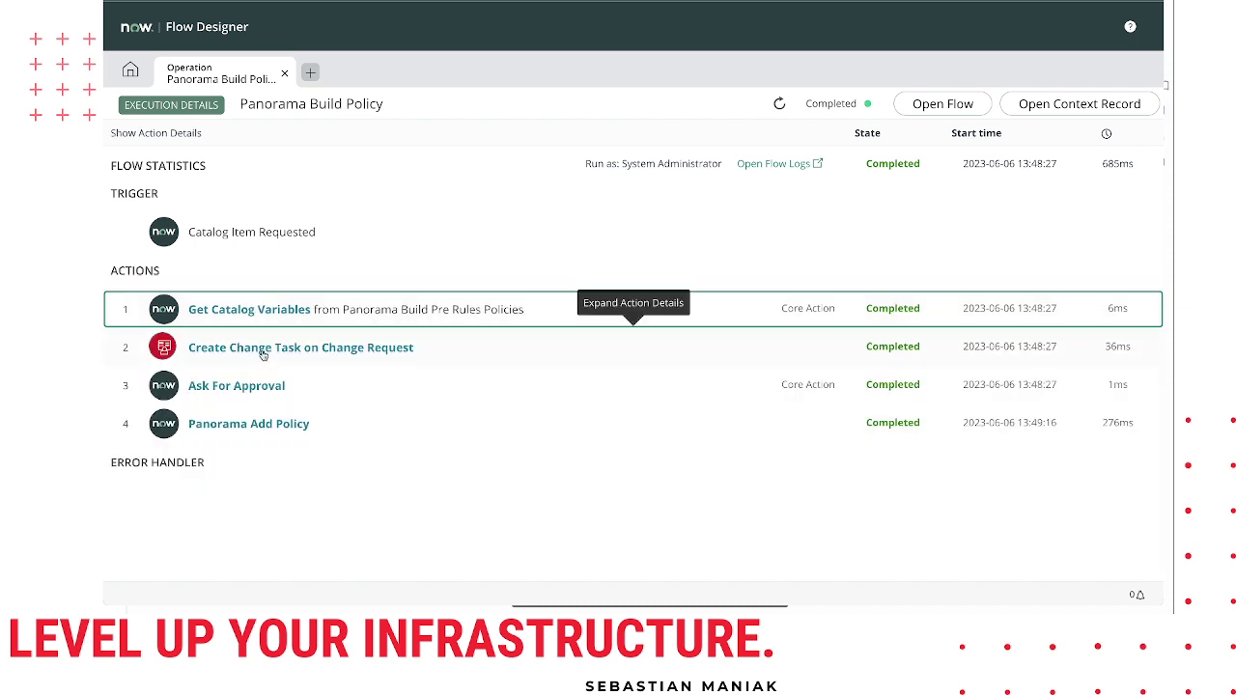
click(256, 388)
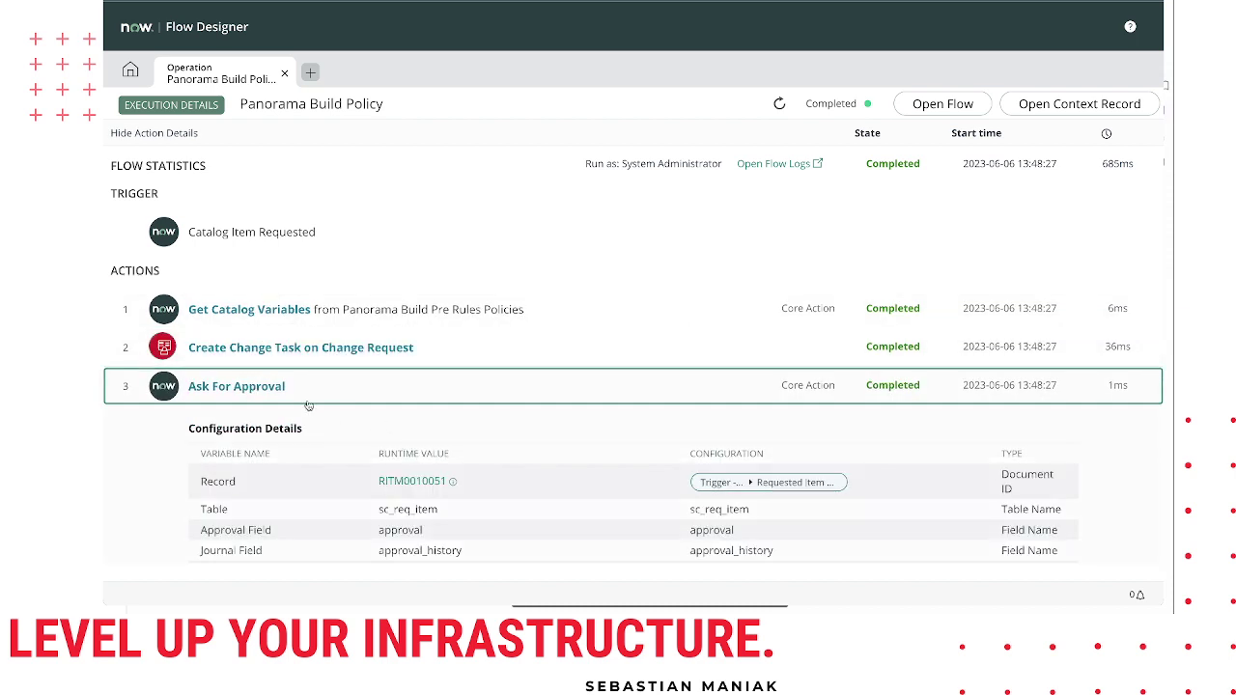
click(275, 395)
Expand the Panorama Add Policy action and its steps to examine the runtime values and REST response output.
click(259, 430)
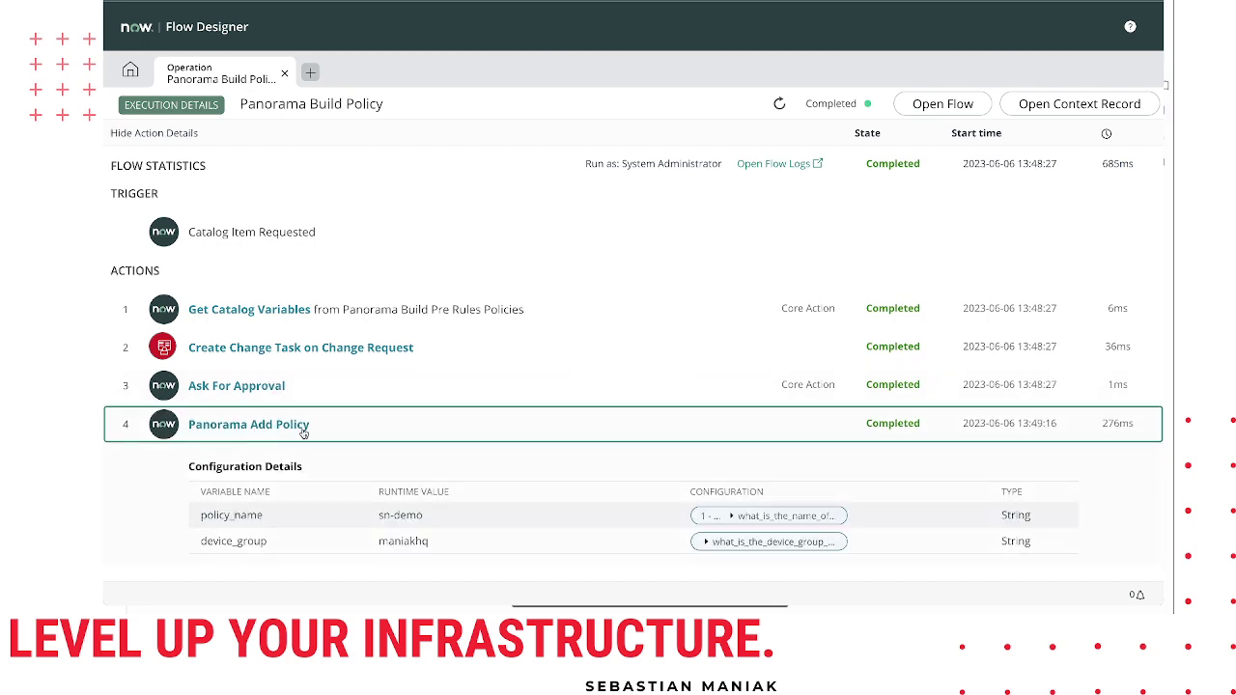
scroll(444, 452, down, 3)
scroll(440, 446, down, 3)
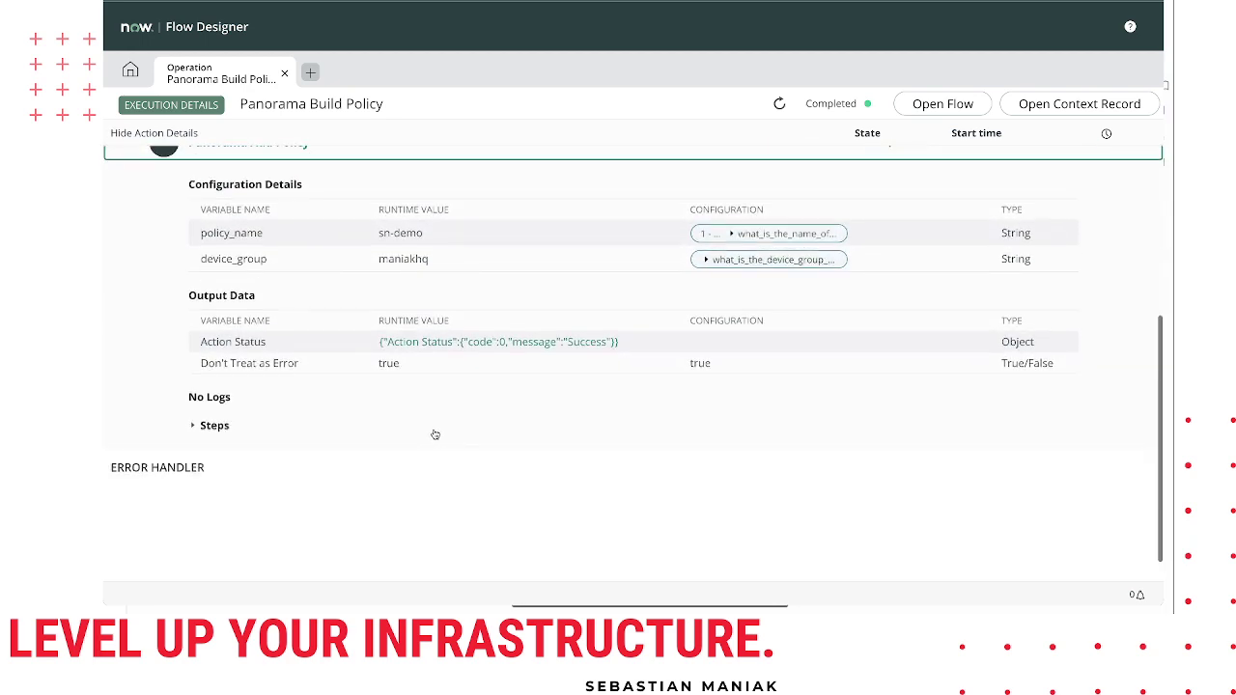
click(214, 425)
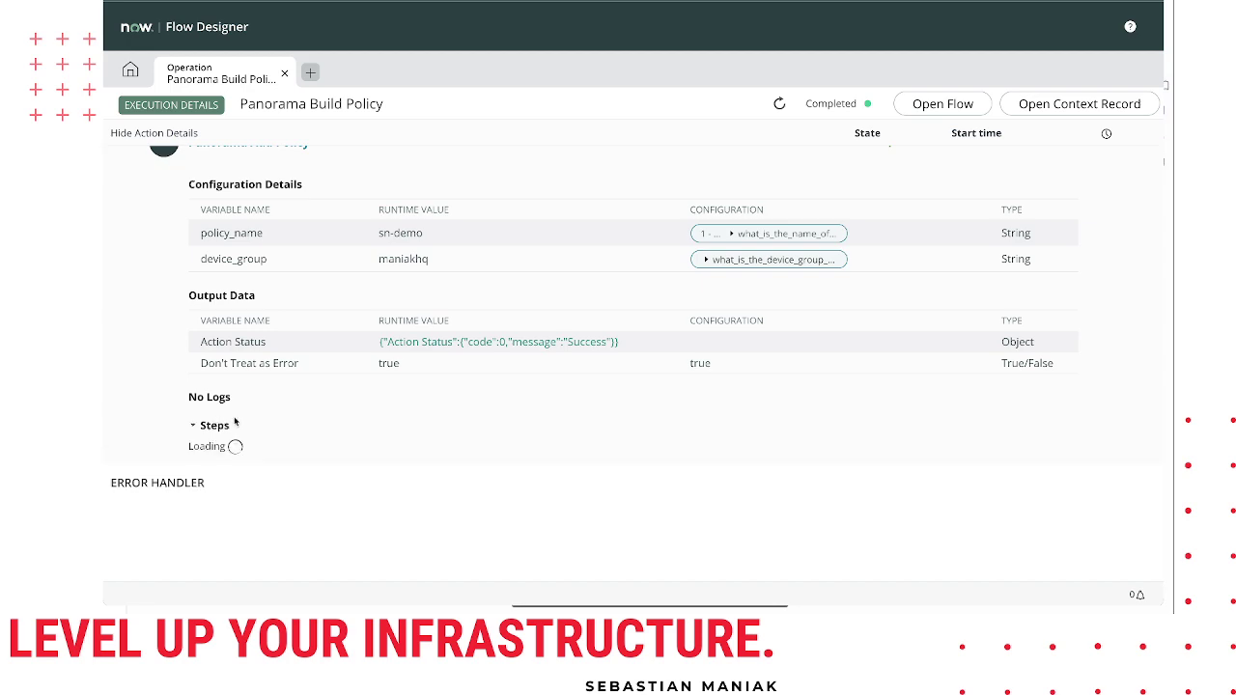
scroll(396, 434, down, 12)
scroll(396, 434, down, 15)
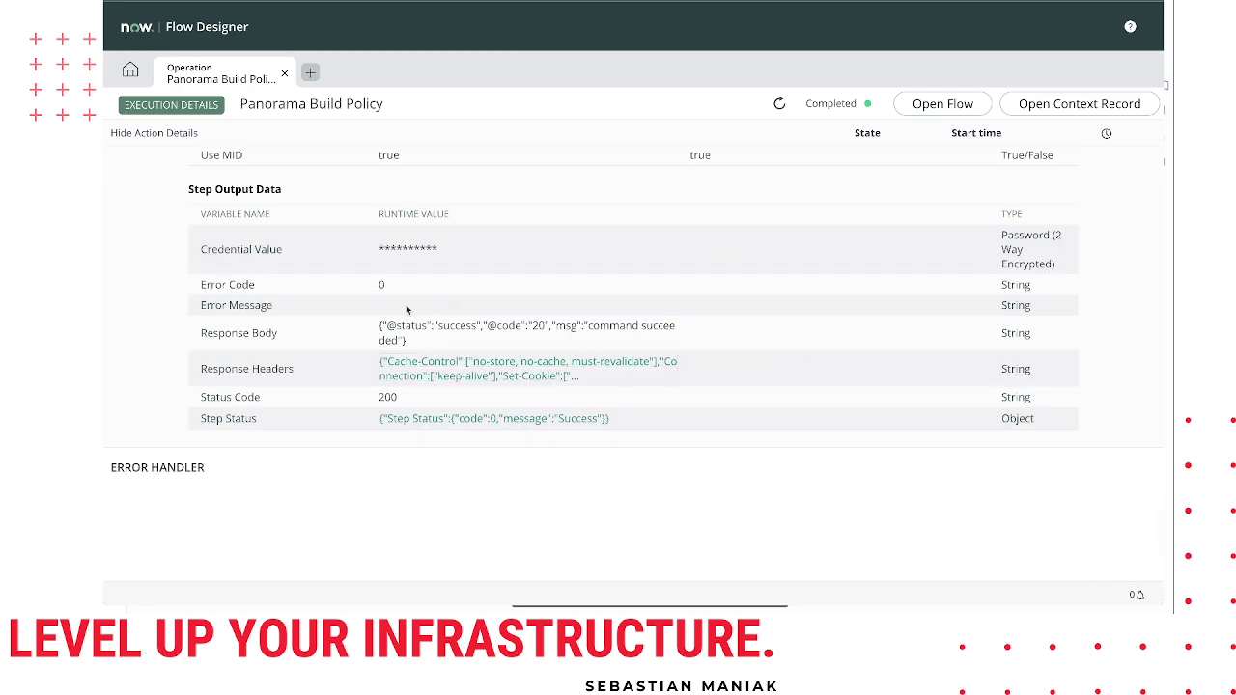
Open the Panorama Build Policy flow from the flow list and open its Panorama Add Policy action in the action designer.
click(130, 70)
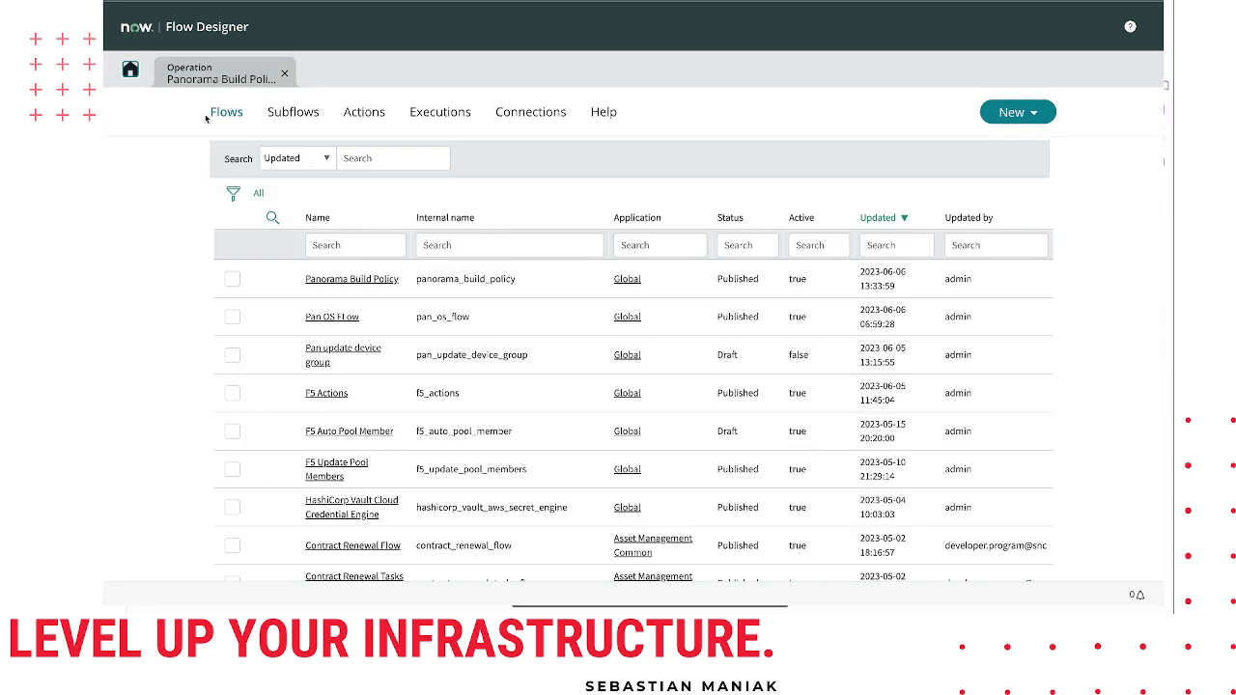
click(352, 279)
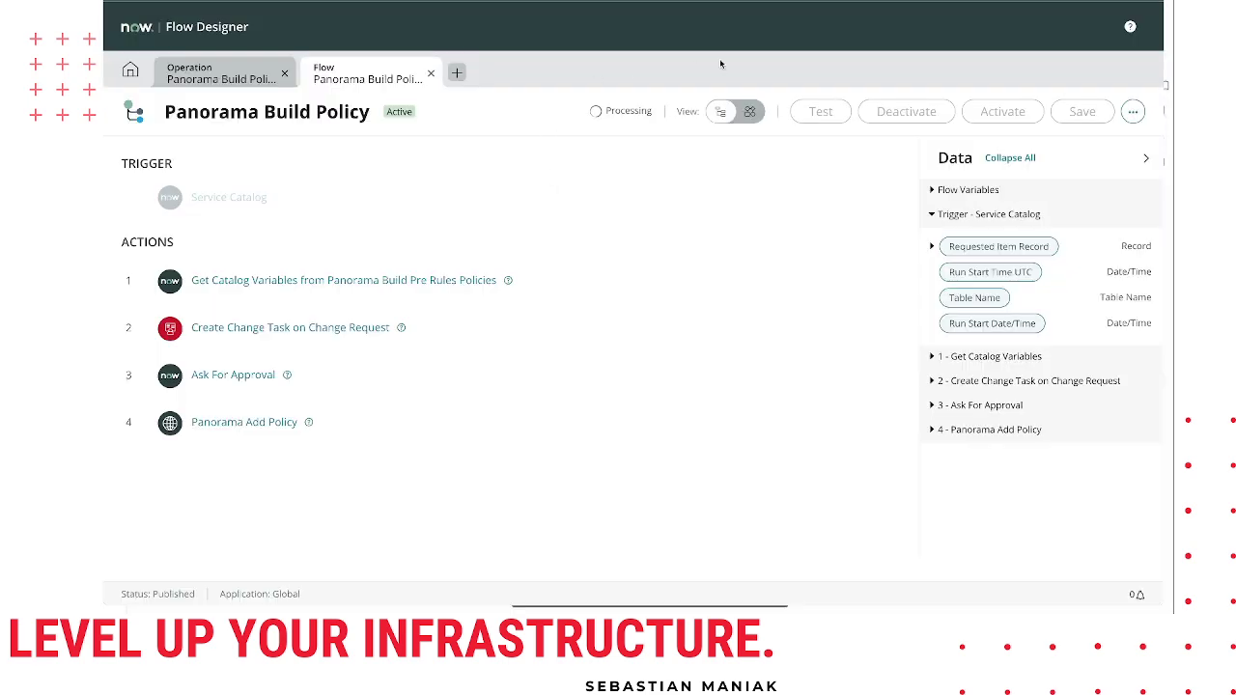
click(526, 425)
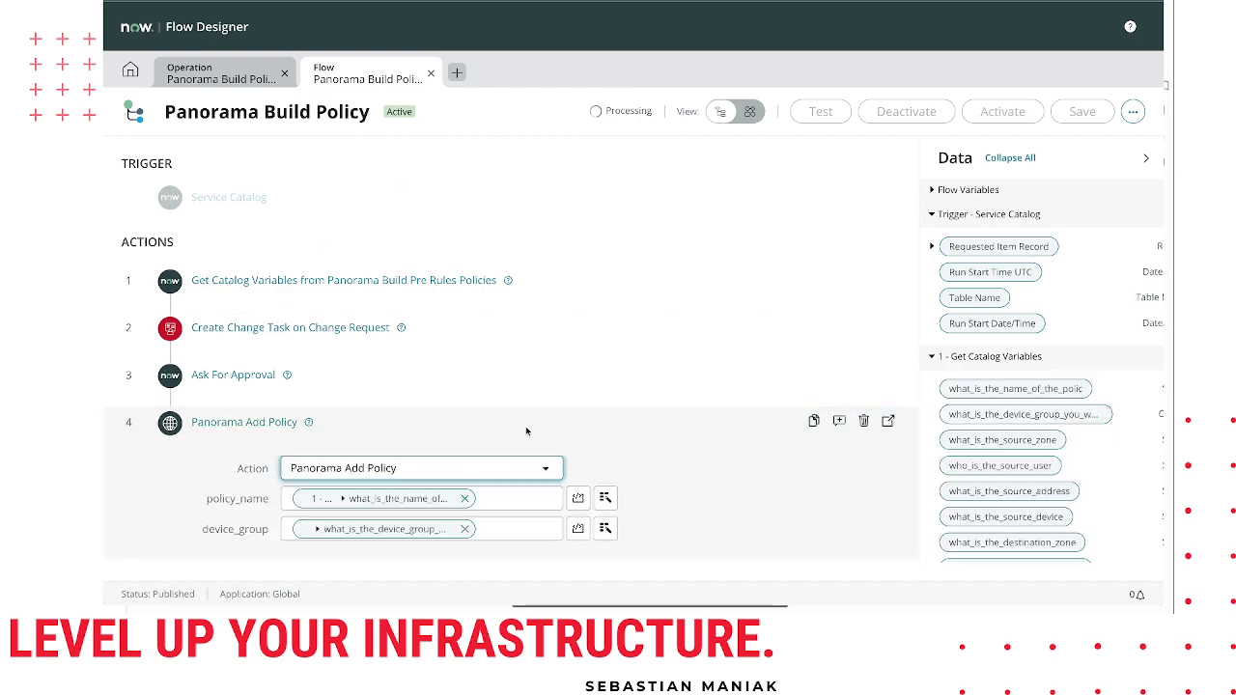
click(888, 421)
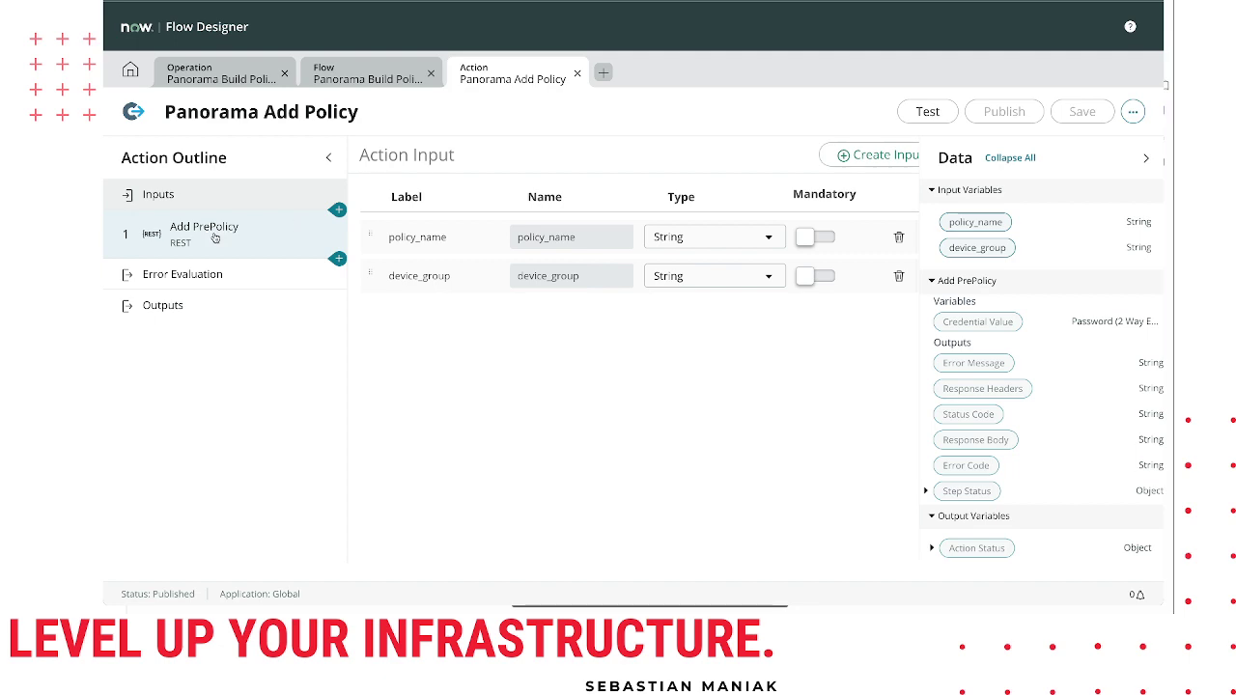
Examine the Add PrePolicy REST step's base URL, connection details, resource path, query parameters and request body.
click(215, 237)
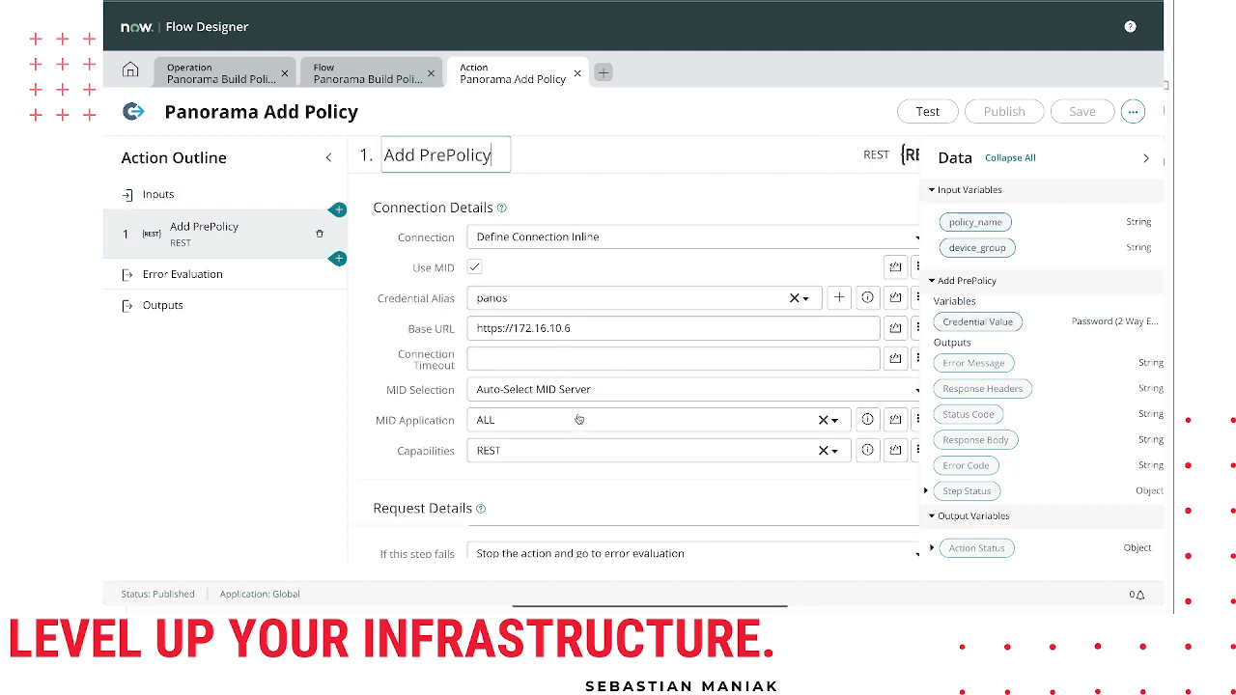
triple_click(585, 335)
scroll(637, 444, down, 1)
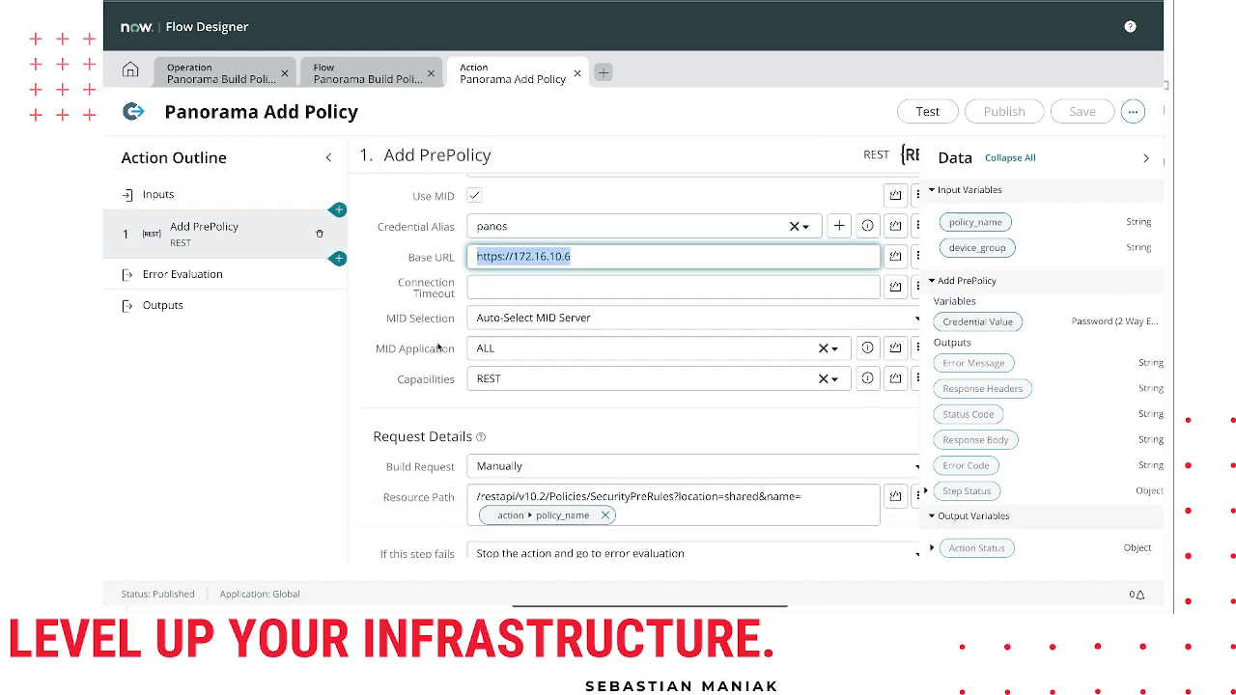
scroll(665, 505, down, 3)
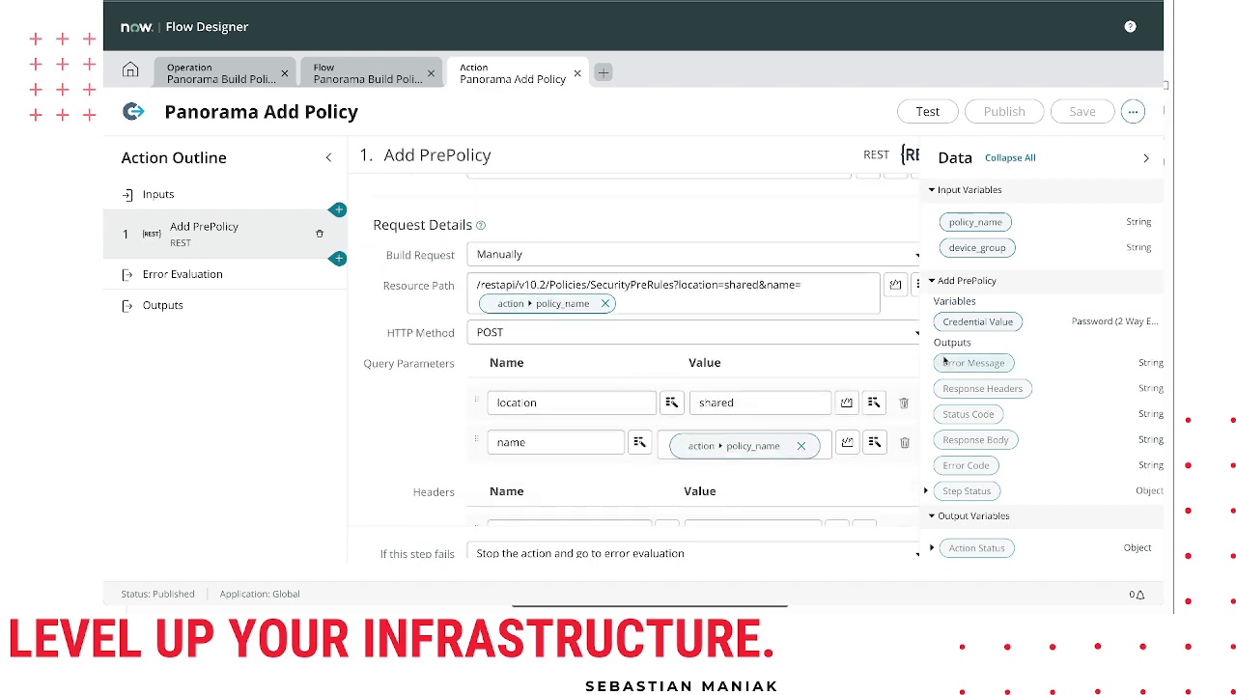
scroll(554, 428, down, 5)
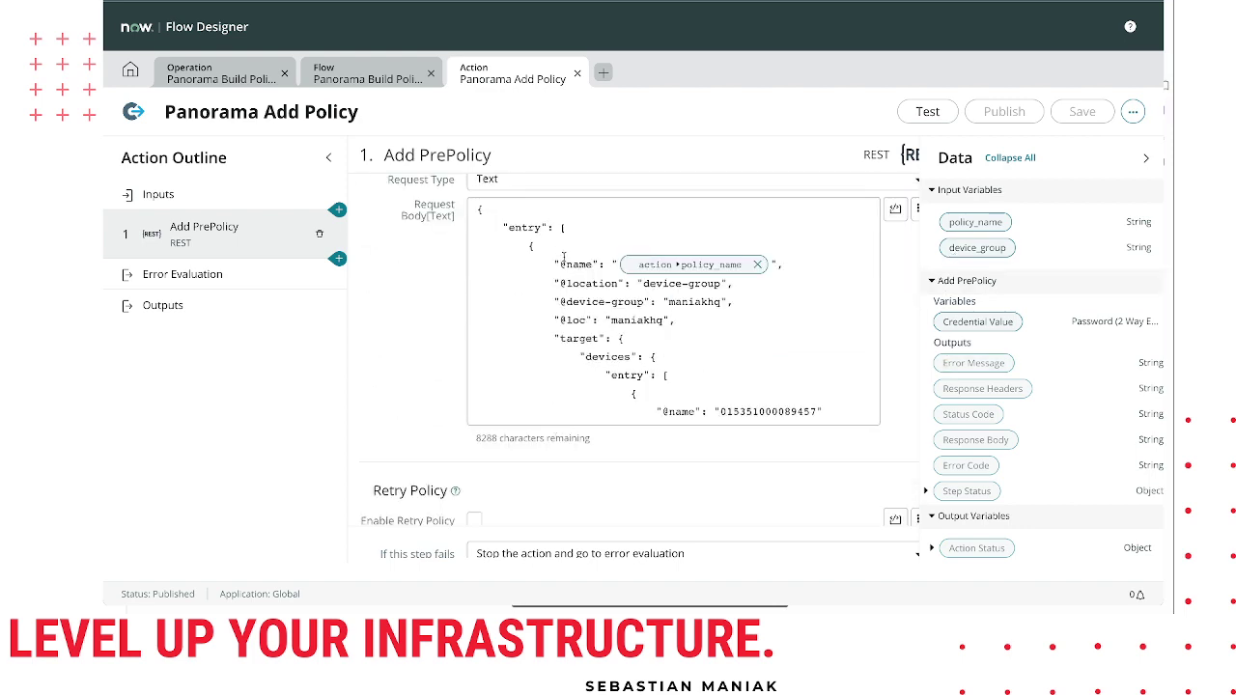
scroll(573, 282, up, 1)
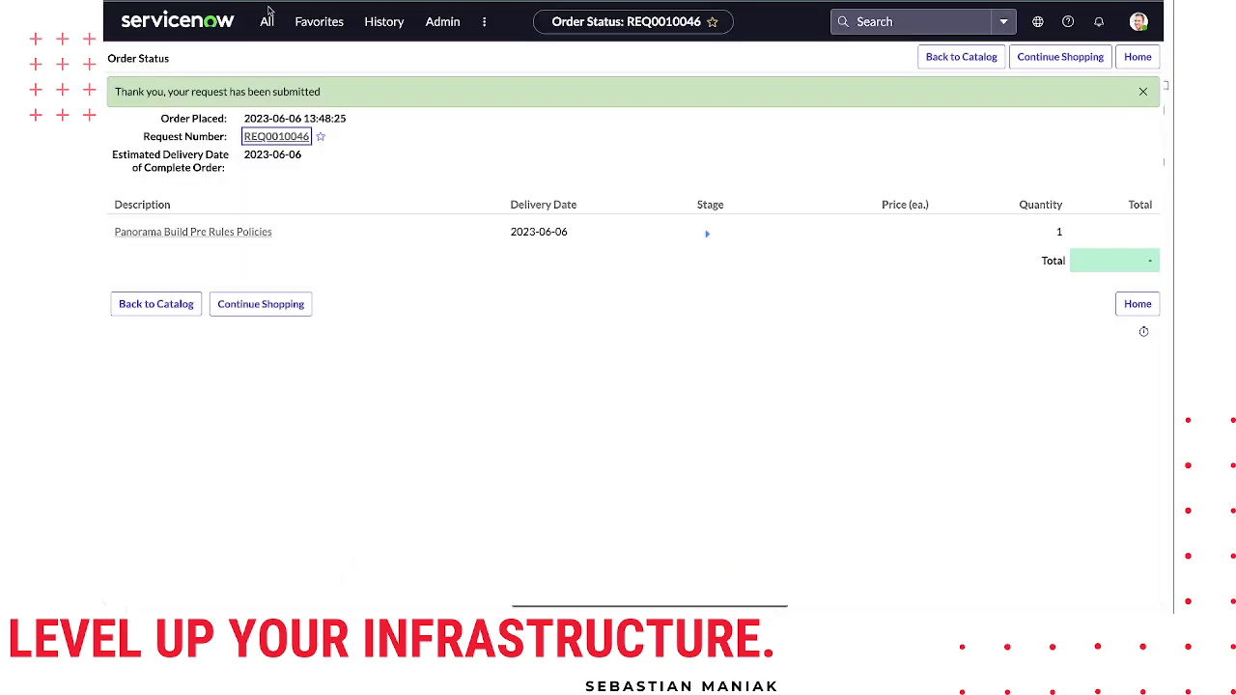
Return to the ServiceNow Service Catalog, open the Panorama Build Pre Rules Policies item and look over its blank order form.
click(269, 18)
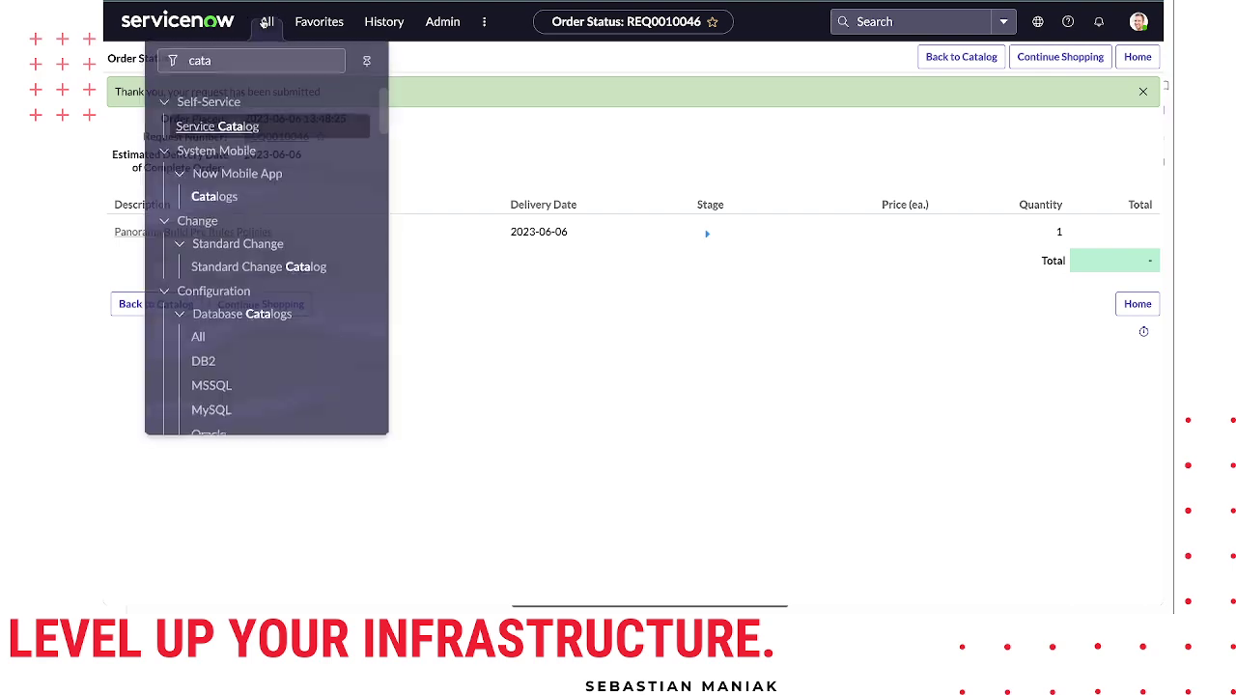
click(220, 124)
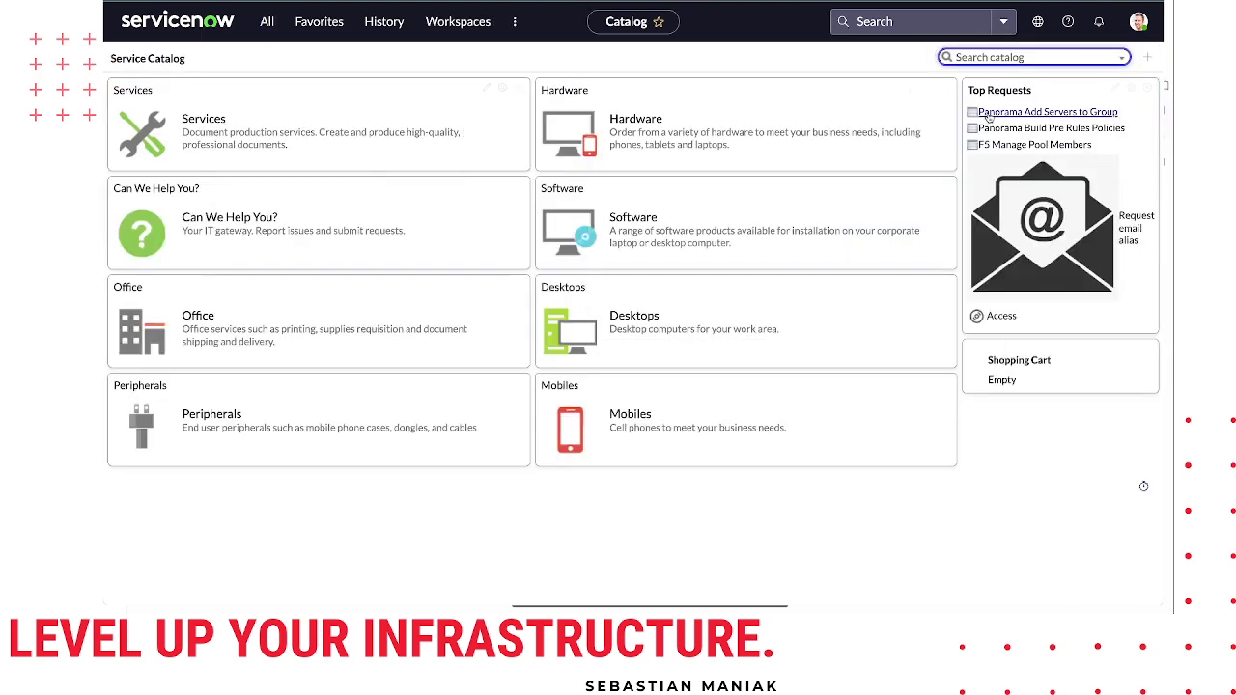
click(1014, 130)
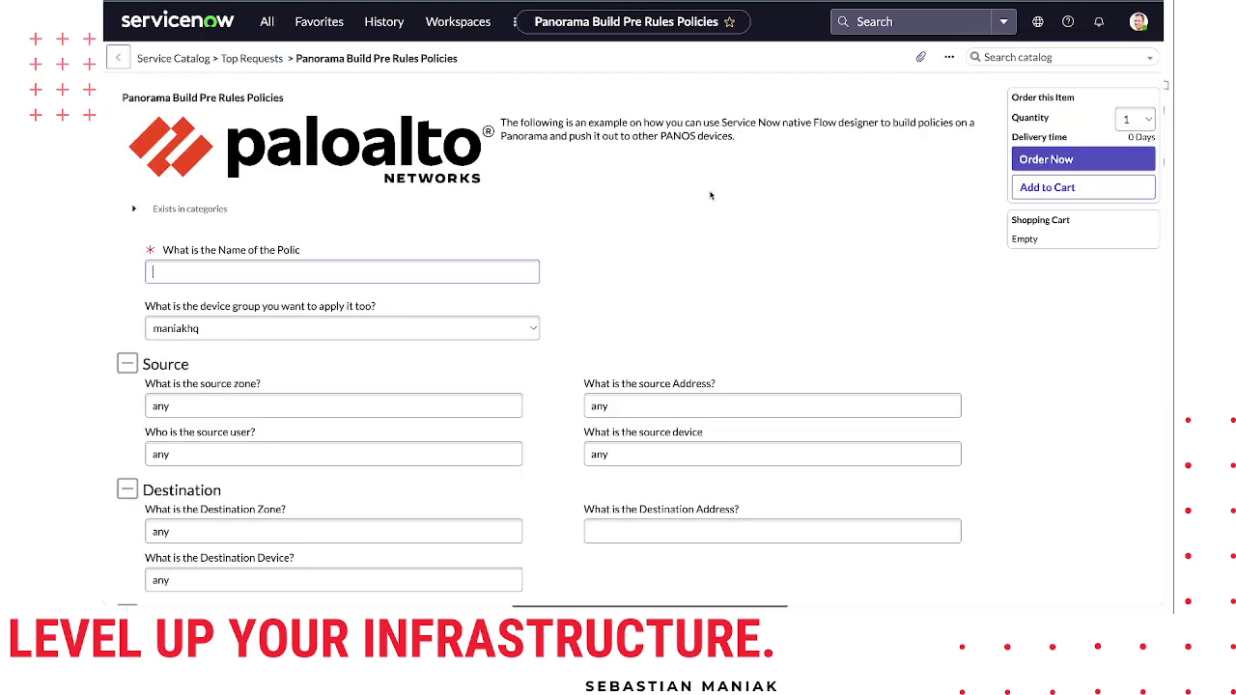
click(649, 211)
scroll(652, 212, down, 1)
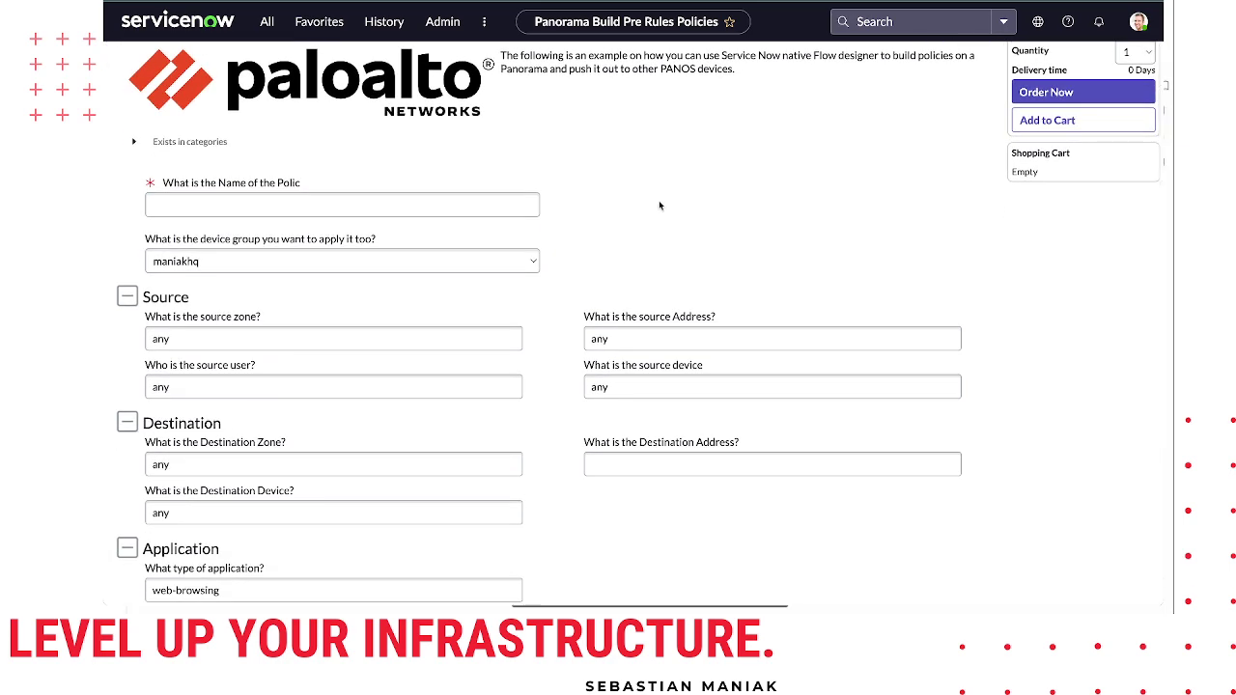
scroll(659, 206, up, 2)
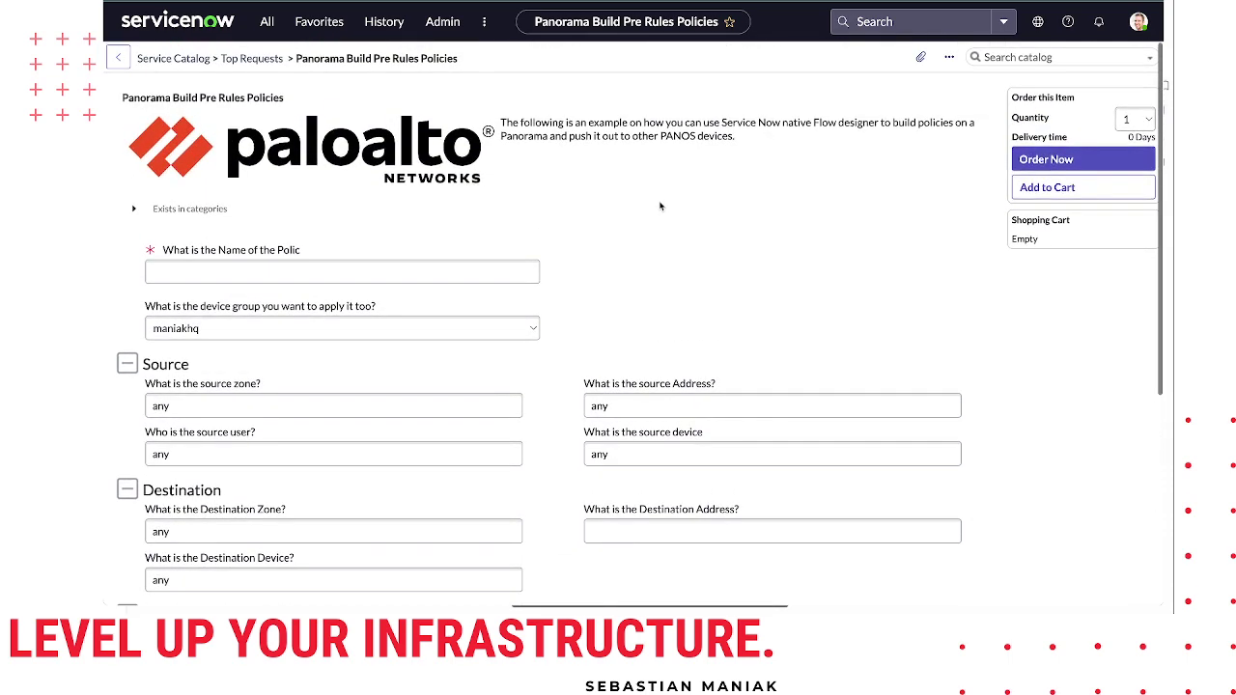